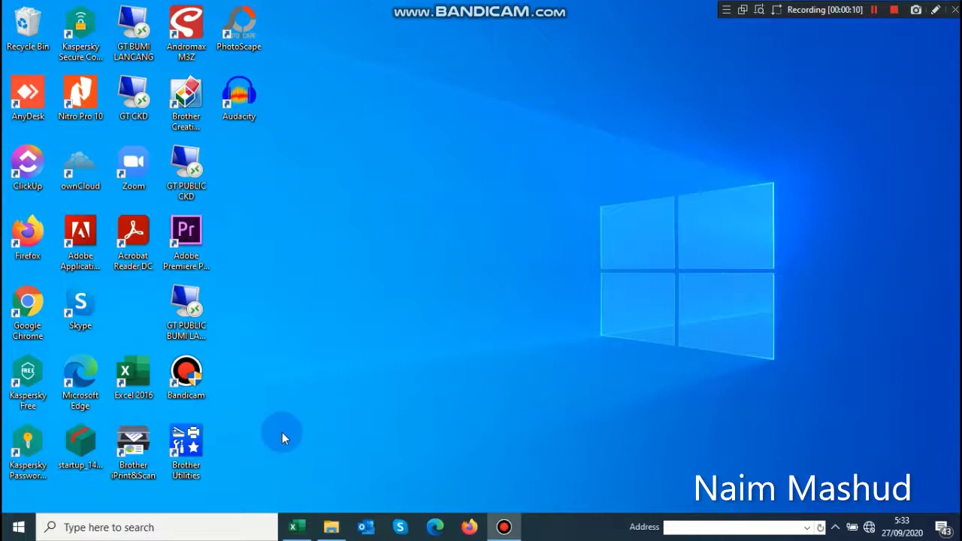
Switch to the open Excel workbook about Indonesian day names and enlarge the sheet view to 120%.
mouse_move(298, 536)
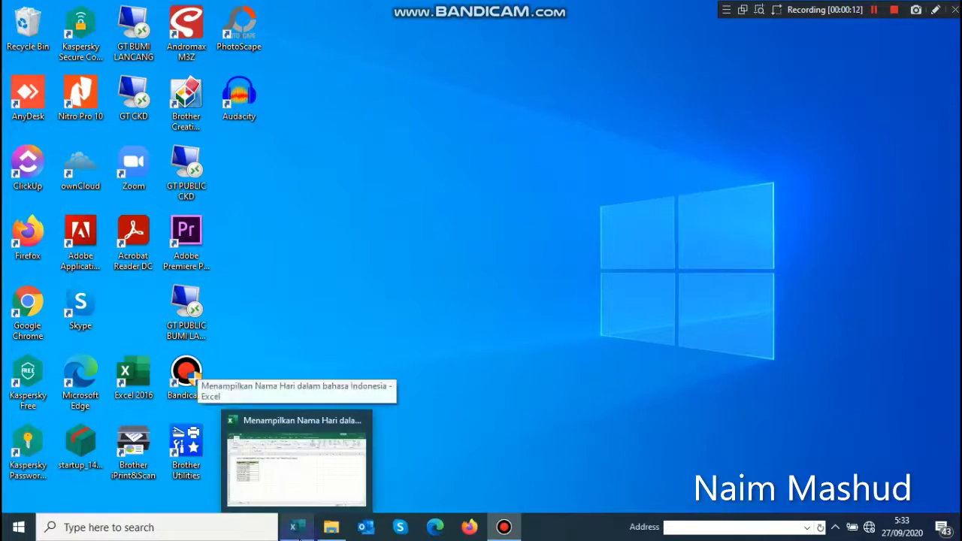
left_click(299, 535)
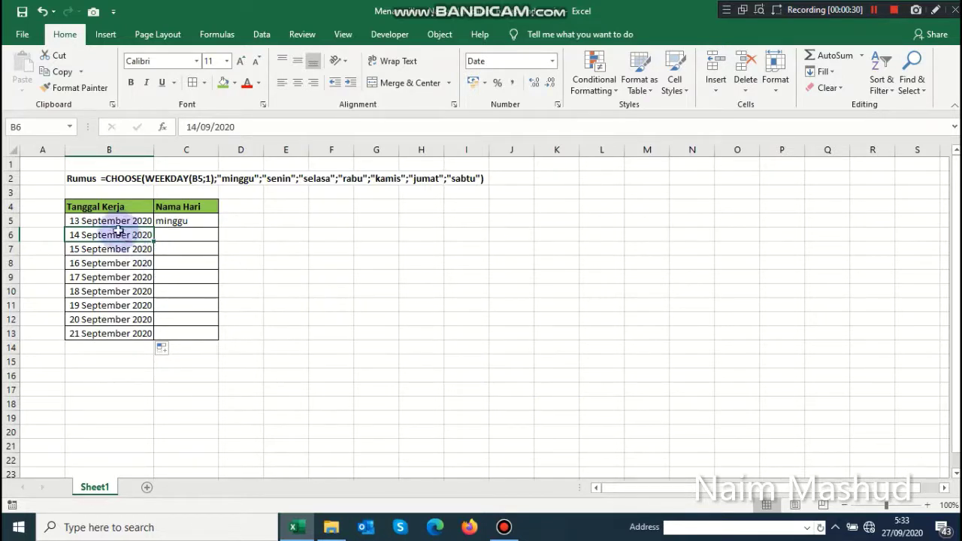
left_click(926, 504)
left_click(926, 504)
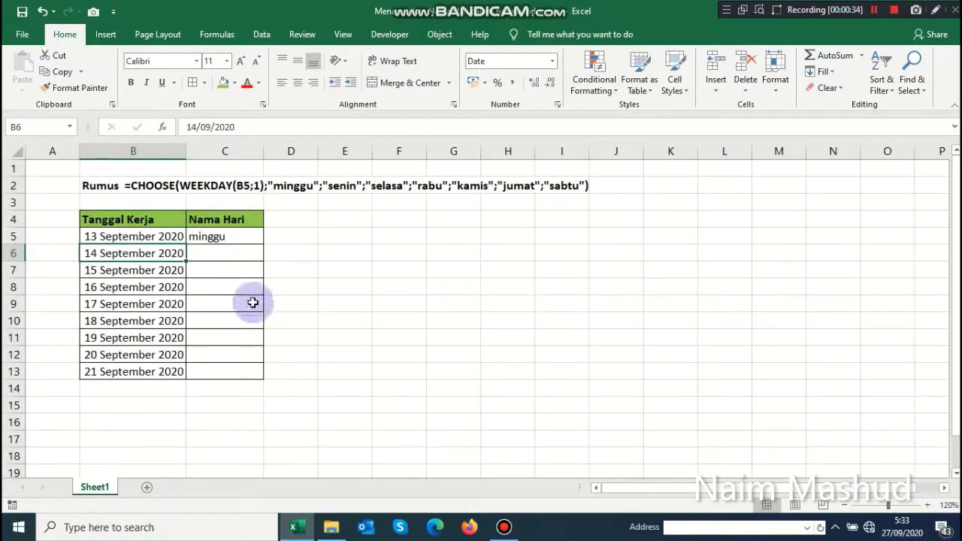
Check the weekday of 13 September 2020 from the date column against the system calendar.
left_click(140, 236)
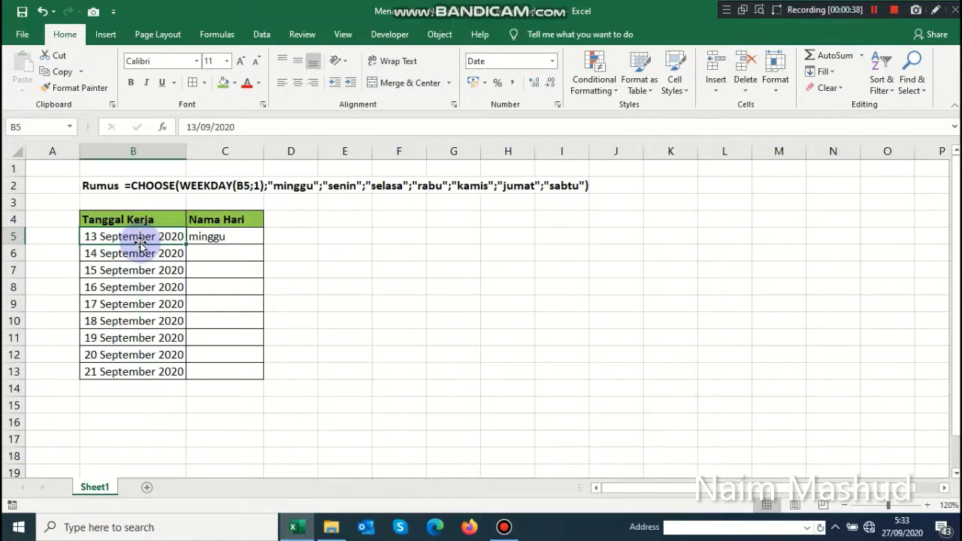
left_click(136, 252)
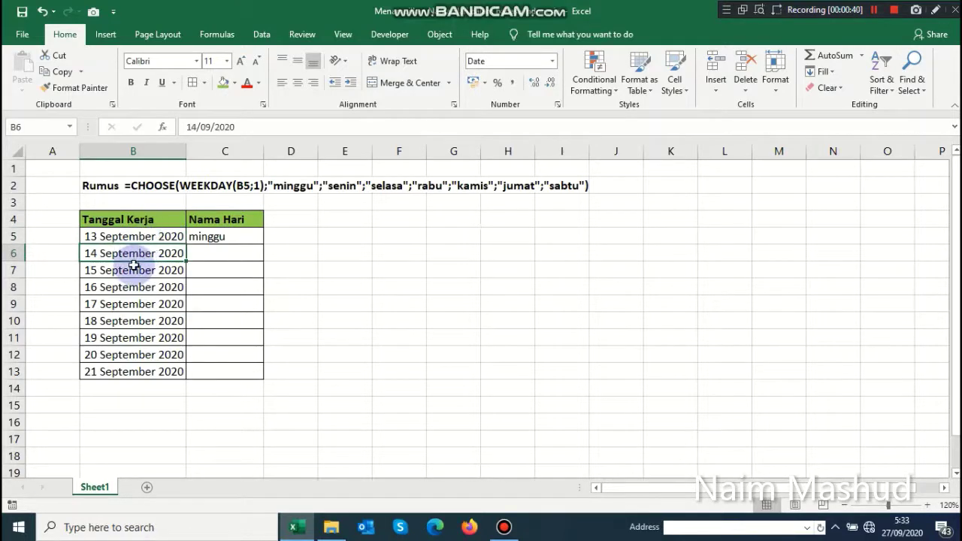
left_click(903, 529)
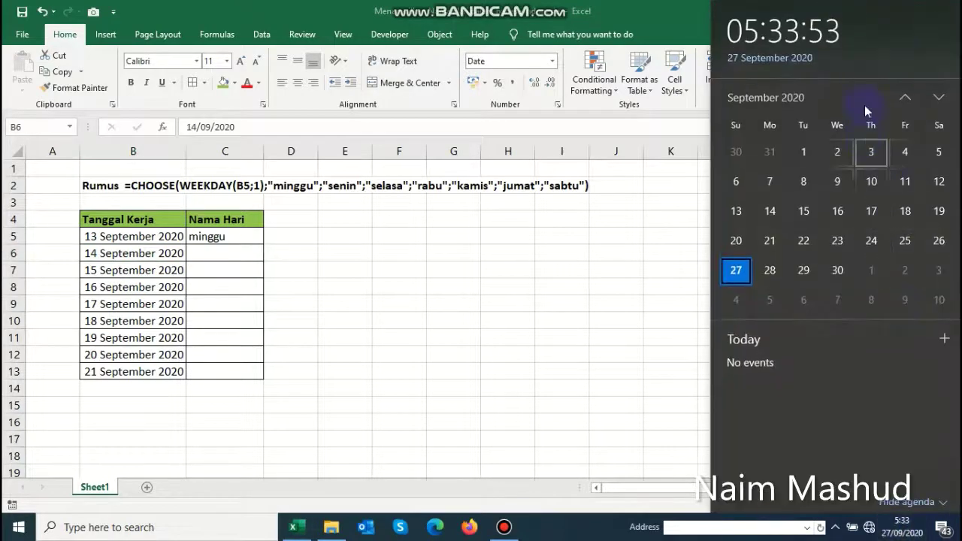
left_click(738, 212)
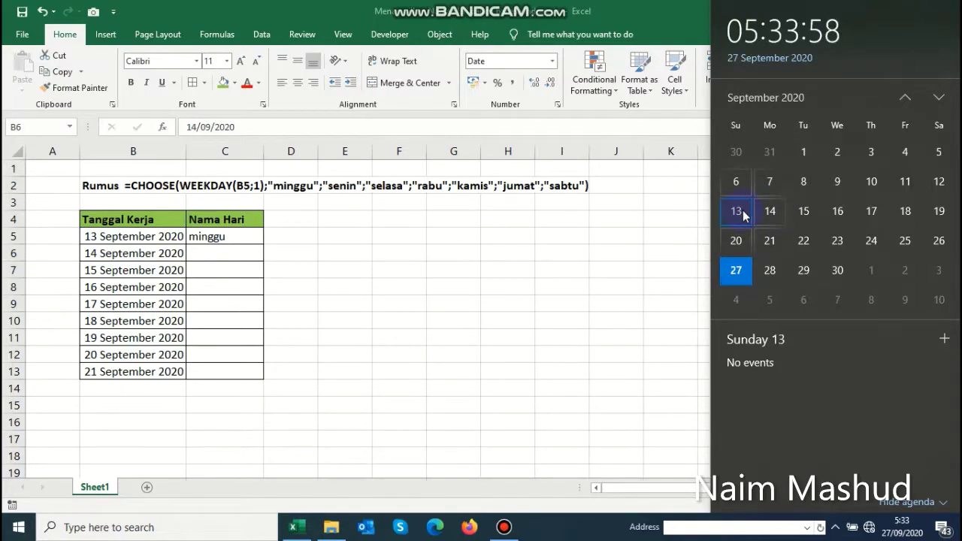
left_click(161, 240)
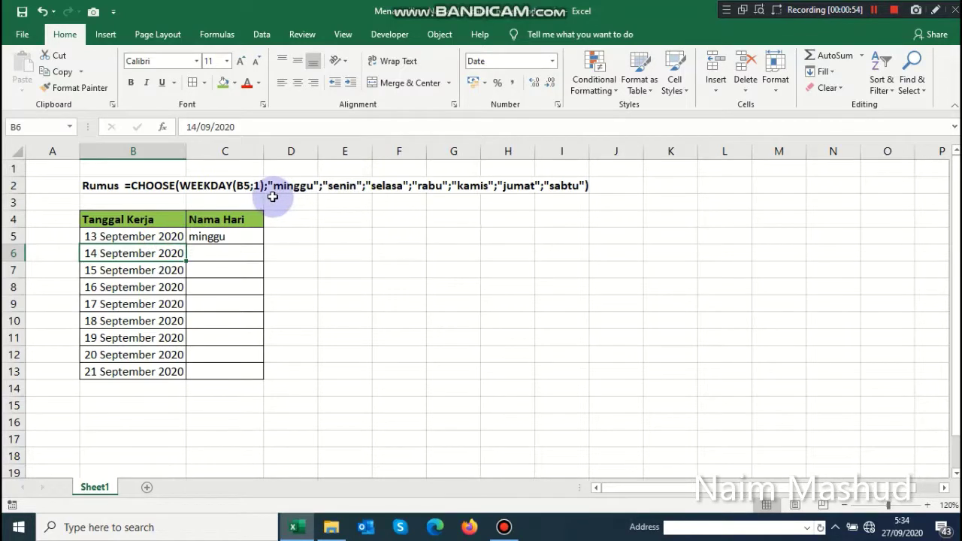
Fill the day-name formula from C5 down the Nama Hari column to C13, undoing the extra fill beyond the table.
left_click(244, 235)
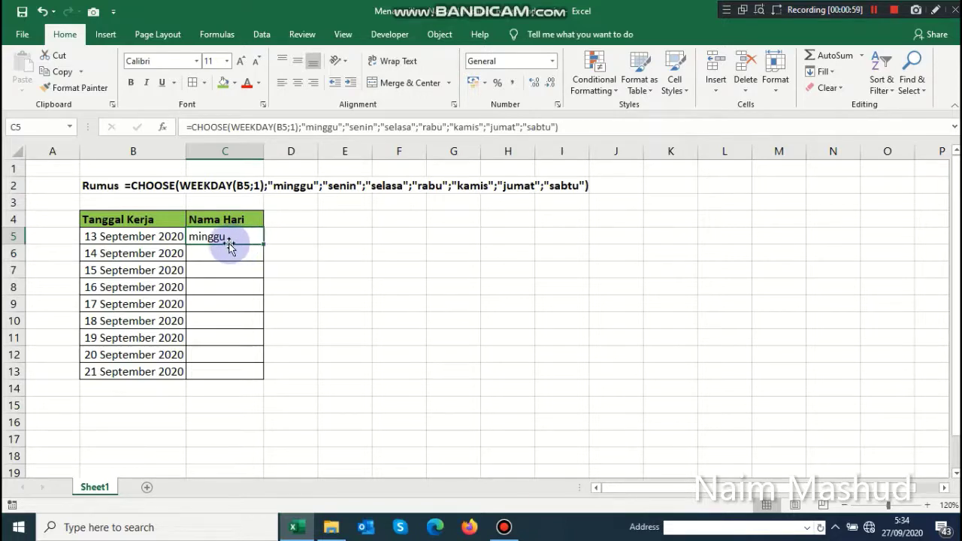
double_click(263, 244)
left_click_drag(265, 243, 263, 287)
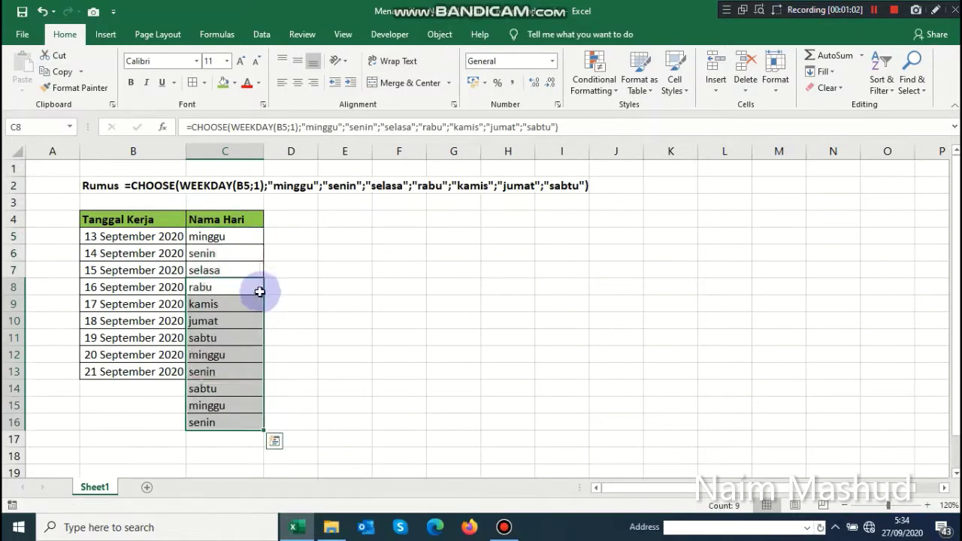
key("ctrl+z")
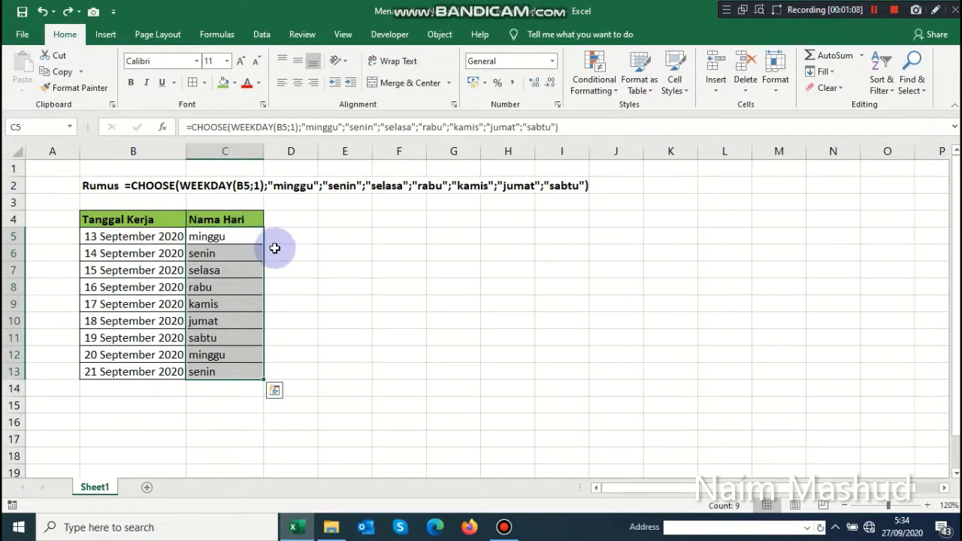
Change the work date in B6 to 1 September 2020.
left_click(130, 255)
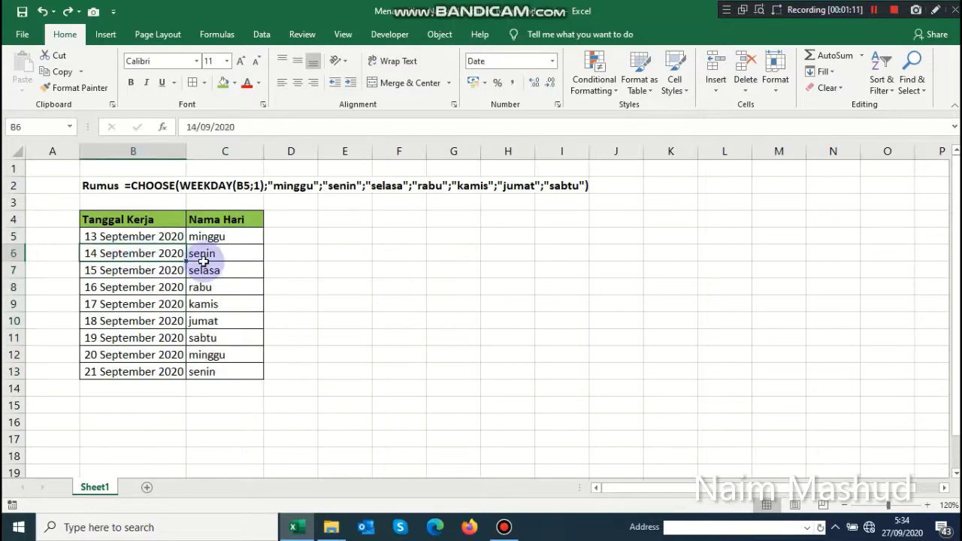
left_click(197, 127)
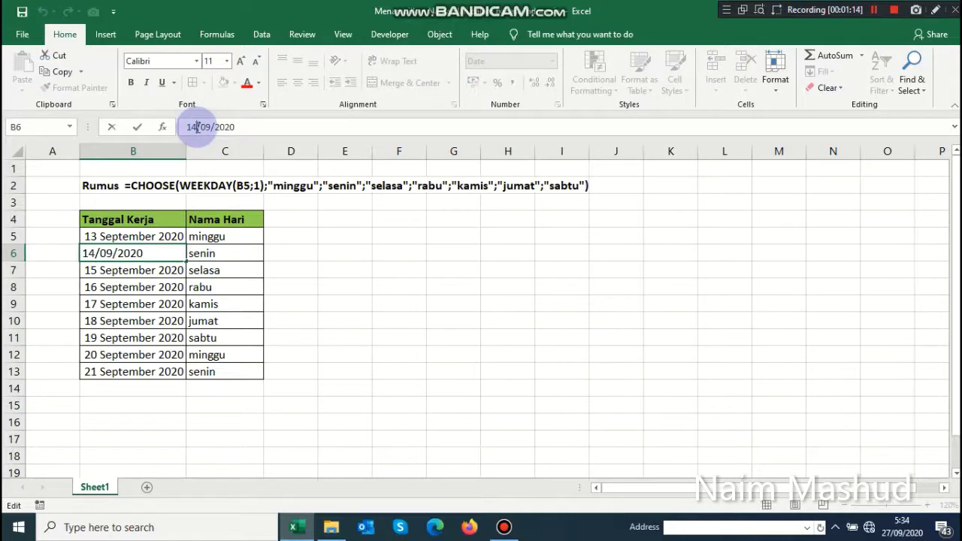
key("BackSpace")
left_click(258, 288)
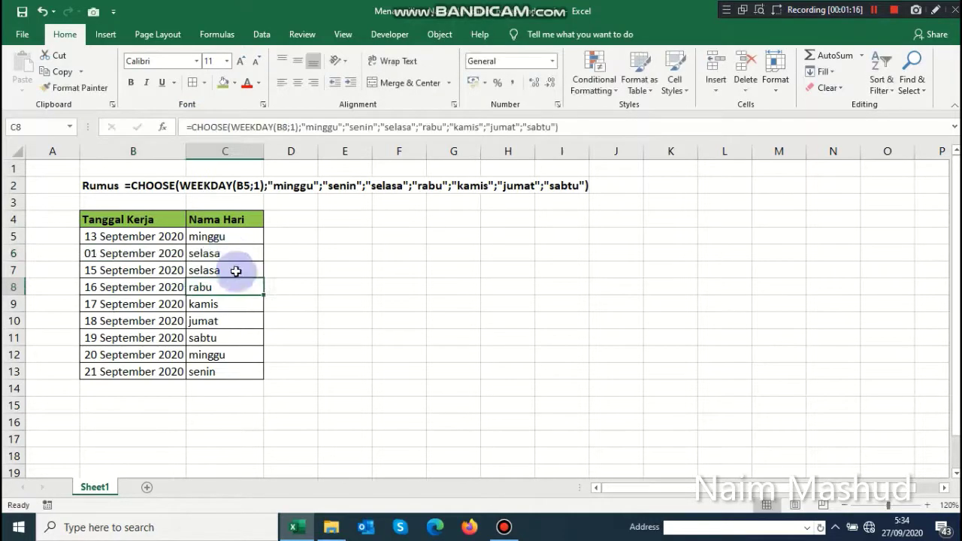
Highlight the day name in C6 with a yellow fill and check 1 September 2020 in the system calendar.
left_click(207, 256)
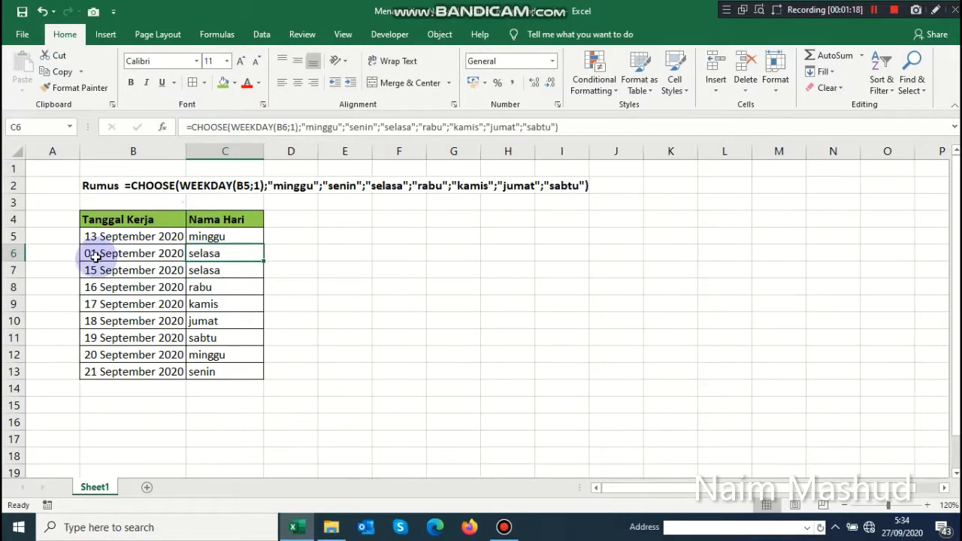
left_click_drag(96, 255, 221, 253)
left_click(221, 253)
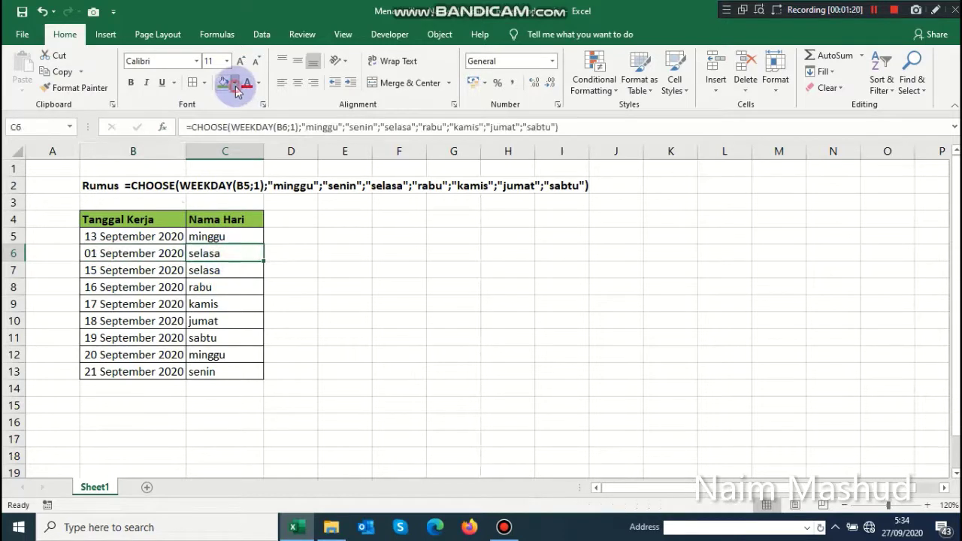
left_click(236, 84)
left_click(259, 196)
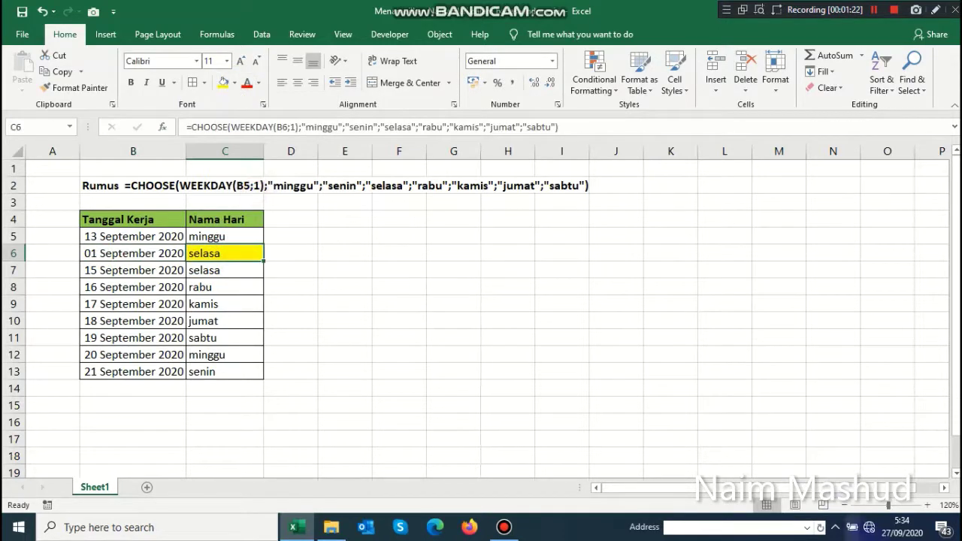
left_click(901, 525)
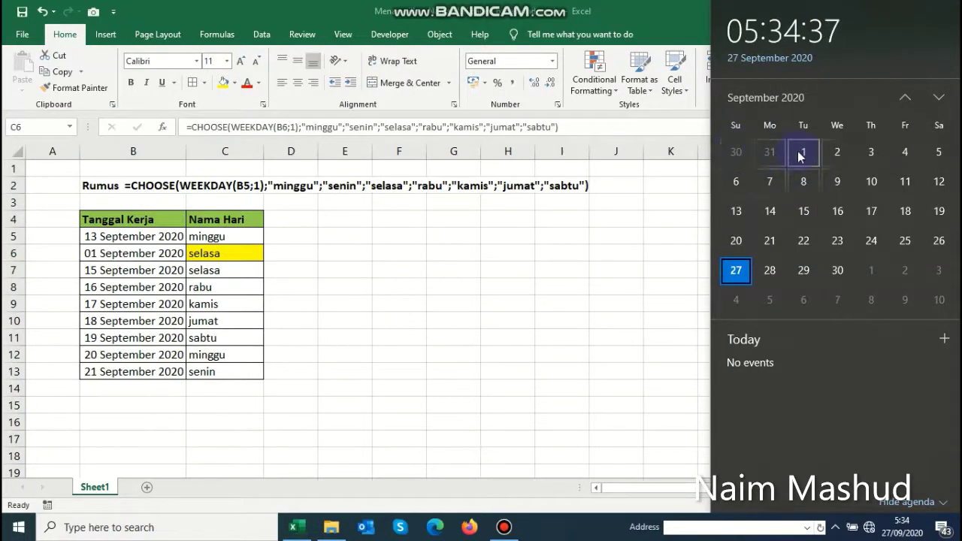
left_click(337, 269)
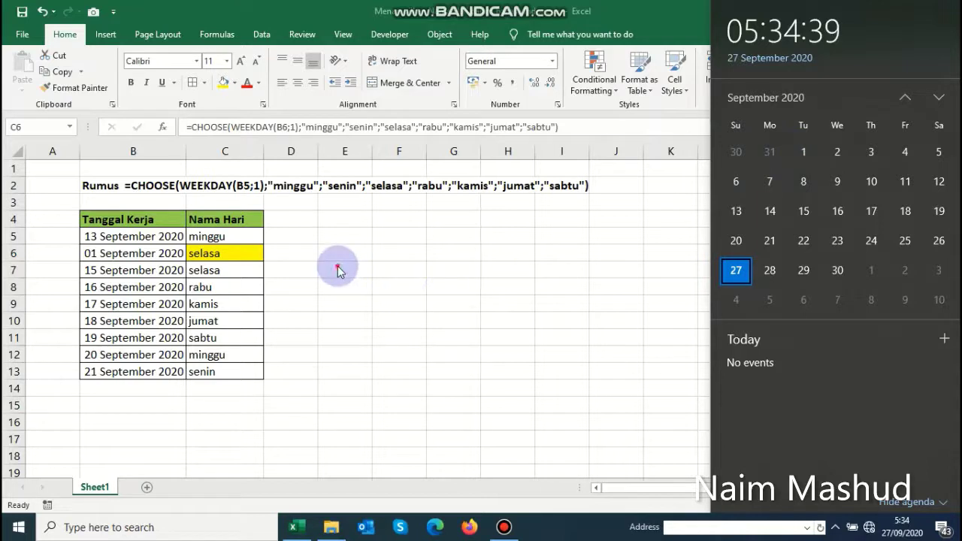
Undo the yellow highlight, the date change in B6 and the fill of the Nama Hari column.
key("ctrl+z")
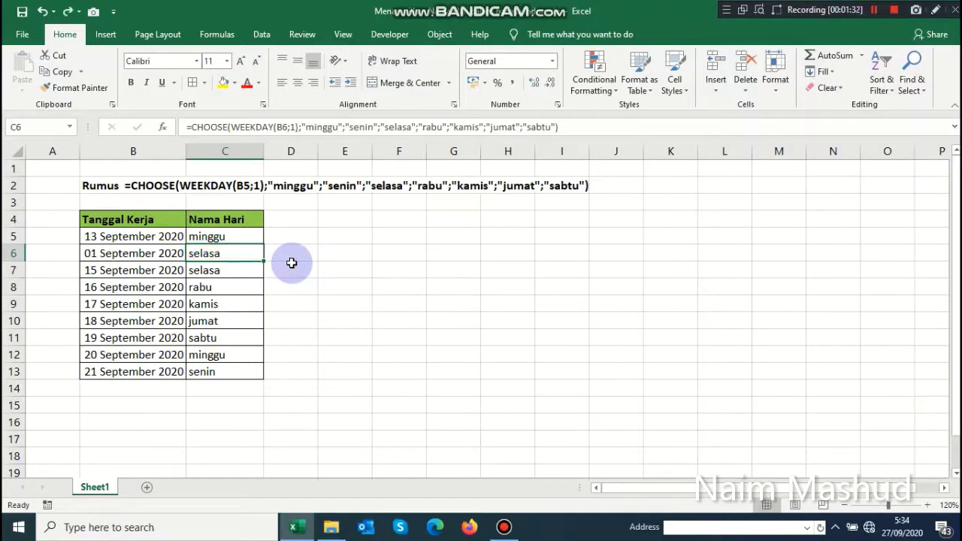
key("ctrl+z")
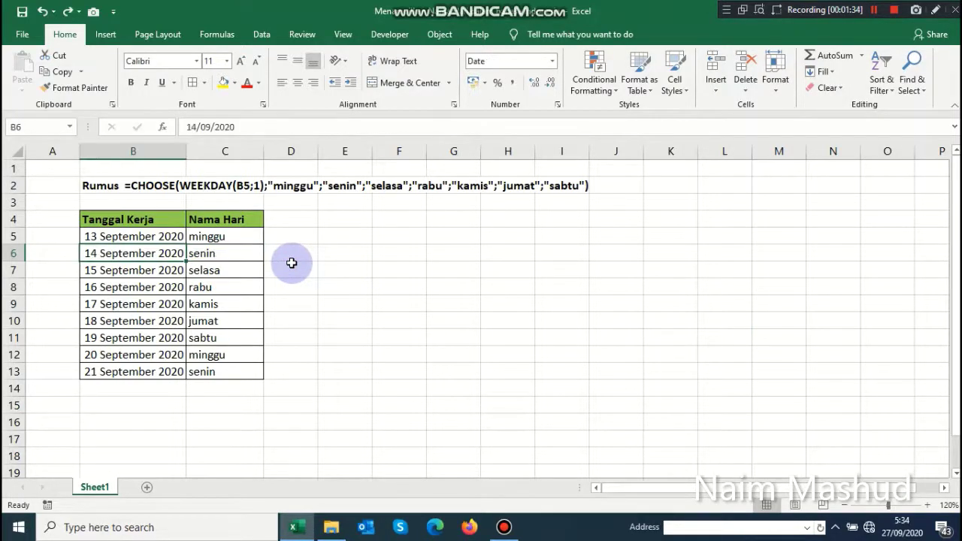
key("ctrl+z")
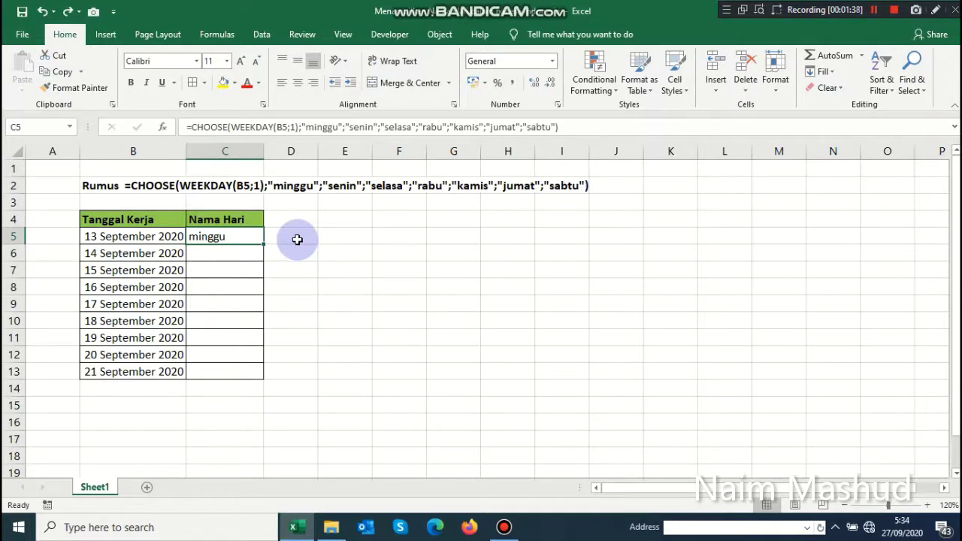
Start a formula in D5 with =CHOOSE(WEEKDAY(B5;1); using the first work date and return type 1.
left_click(297, 239)
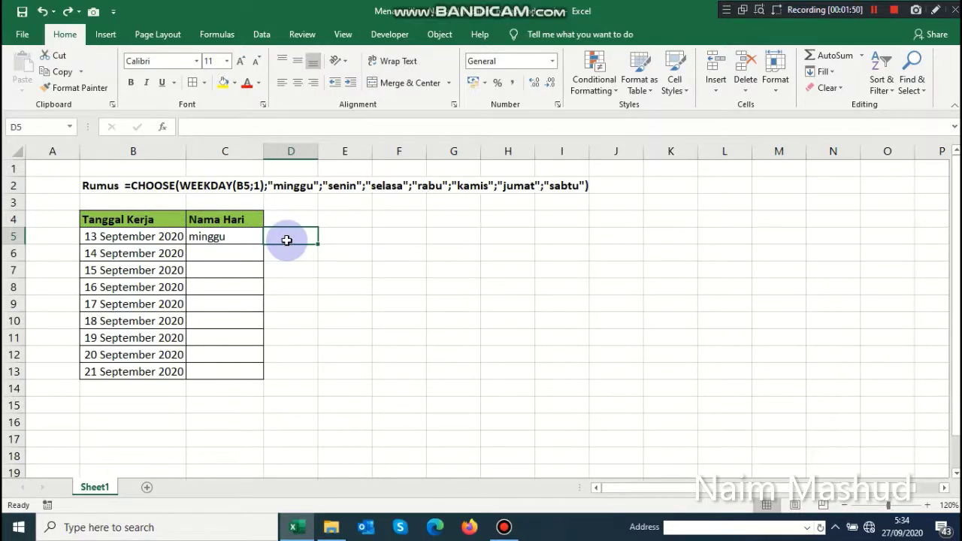
type("=")
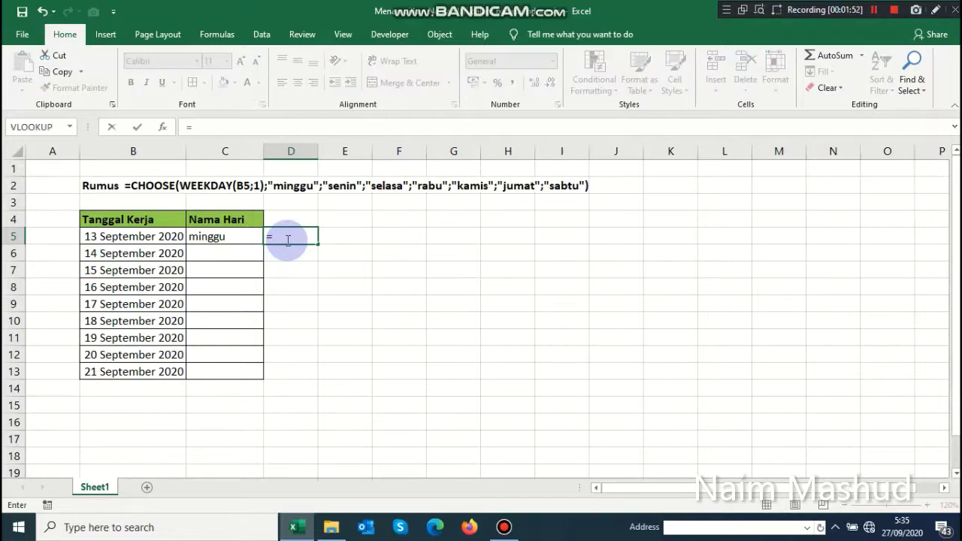
type("choo")
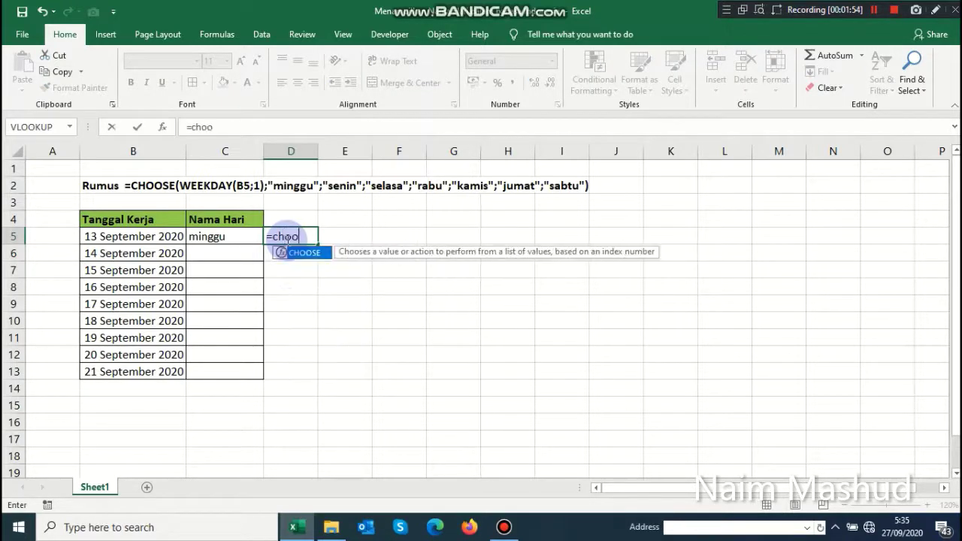
double_click(301, 252)
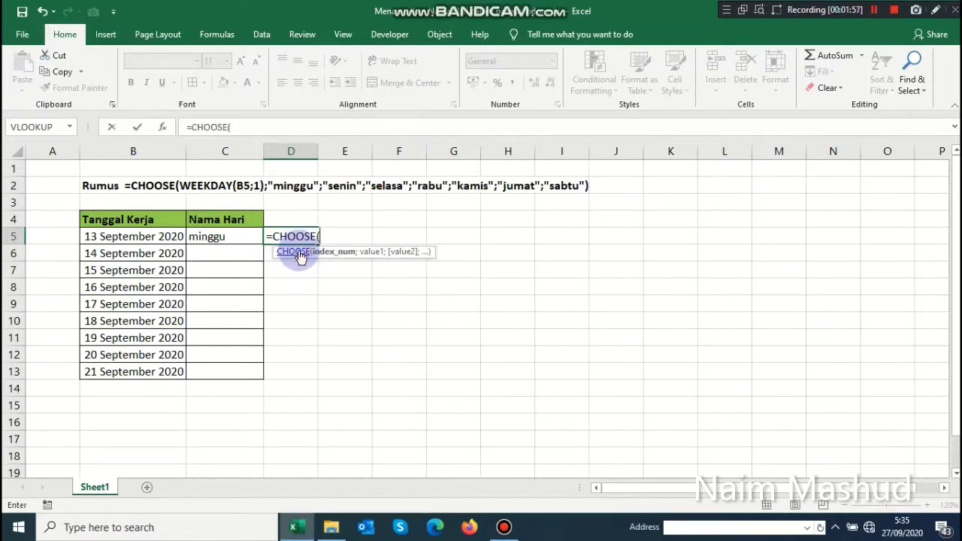
type("wee")
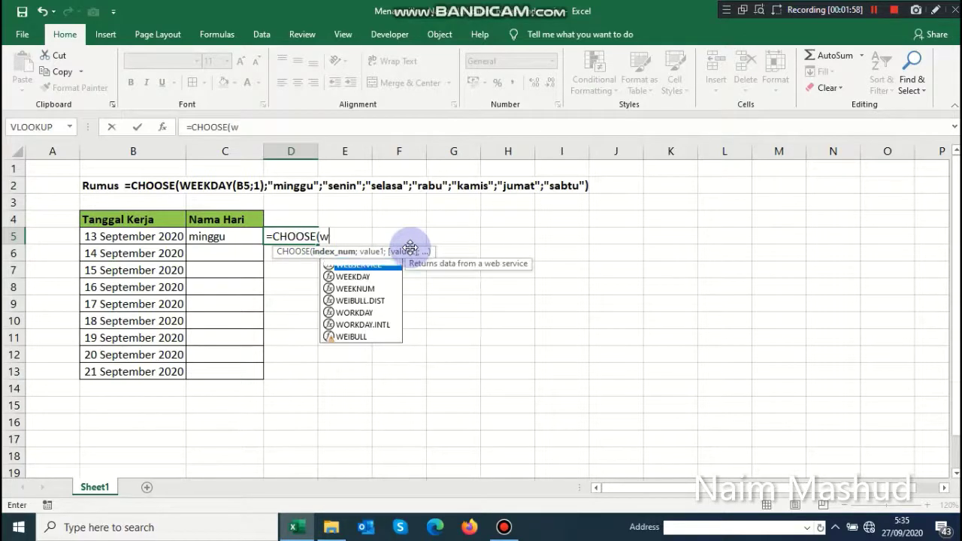
double_click(366, 265)
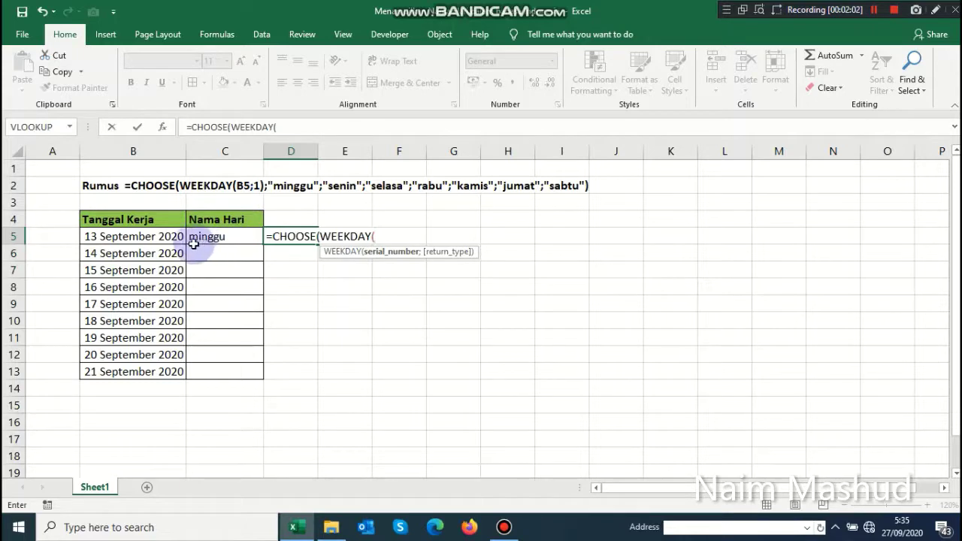
left_click(135, 237)
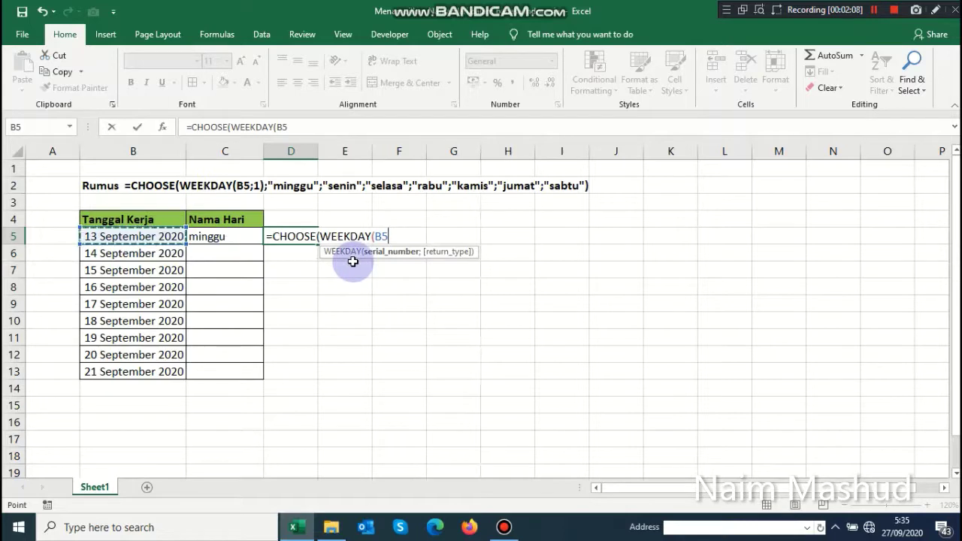
type(";")
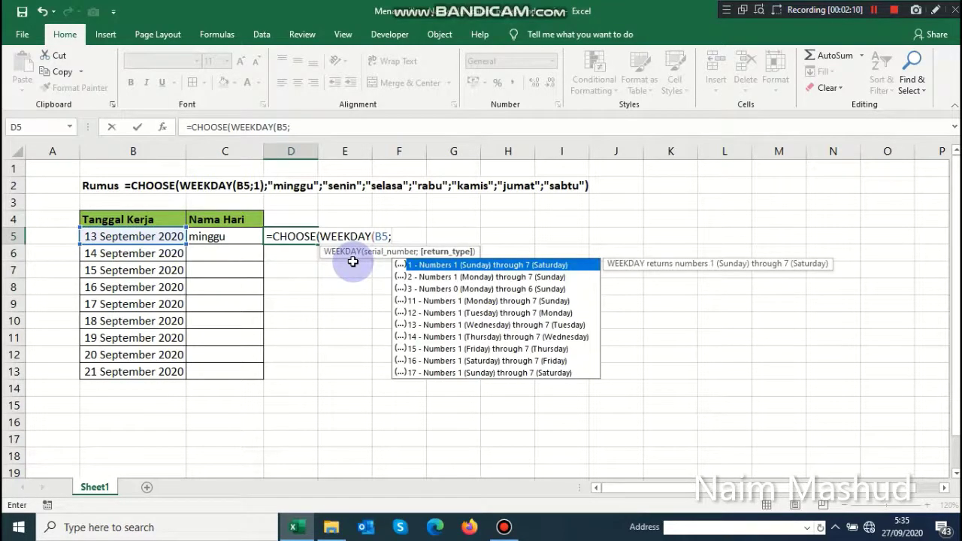
type("1)")
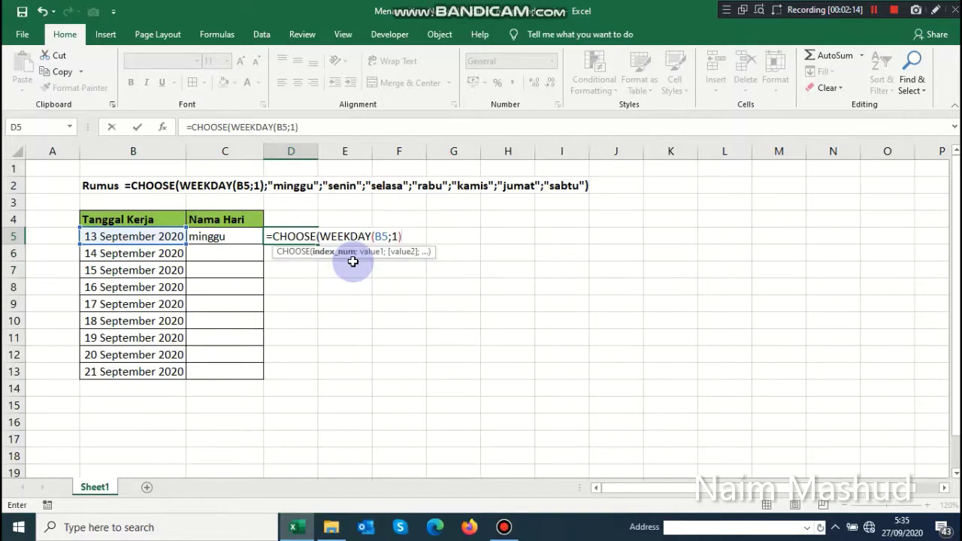
type(";")
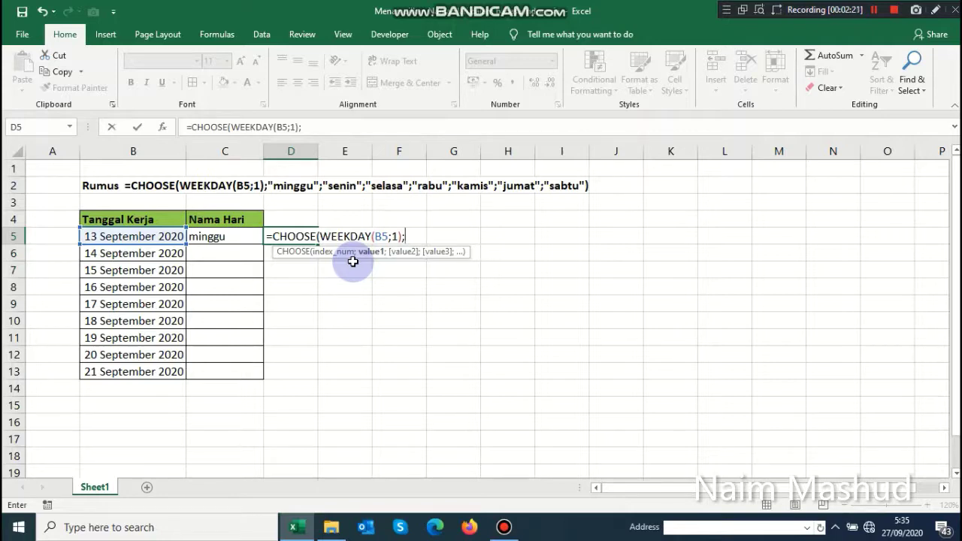
Add "Minggu" and "Senin" as the first two values of the CHOOSE formula in D5.
type("\"Minggung")
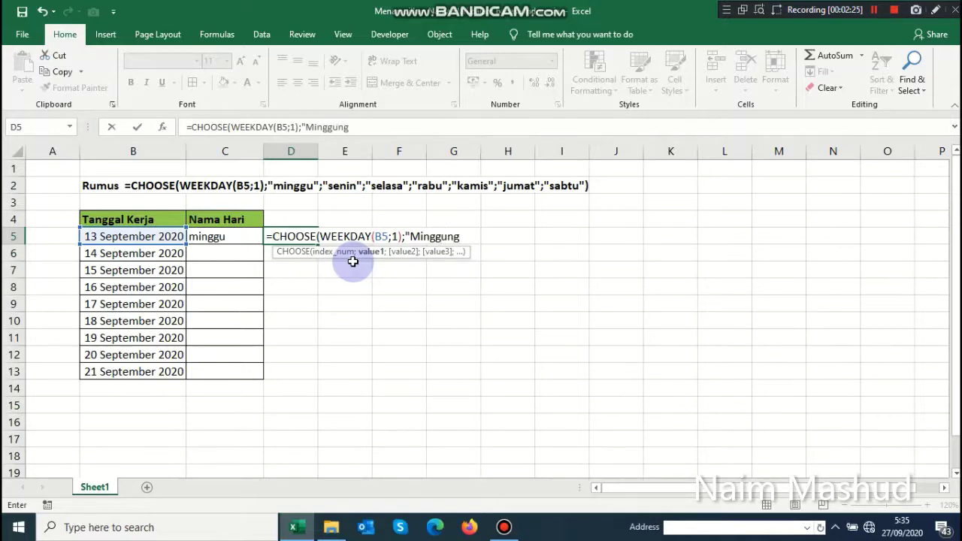
key("BackSpace")
type("\";")
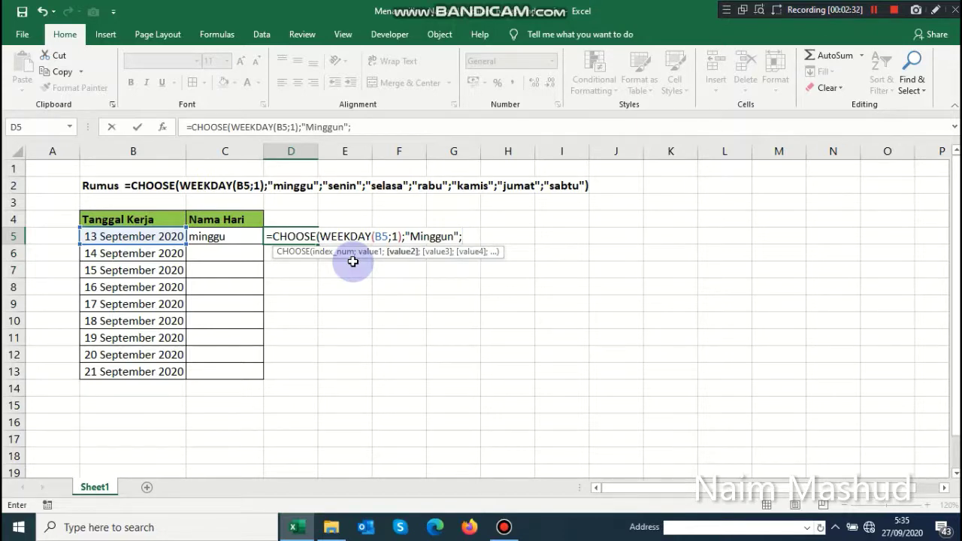
type("\"Senin")
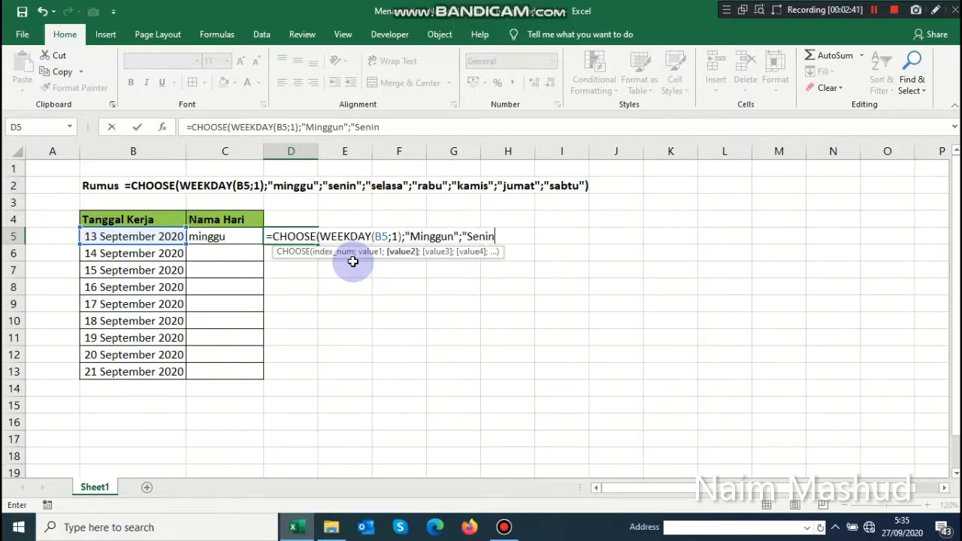
double_click(453, 235)
left_click(454, 235)
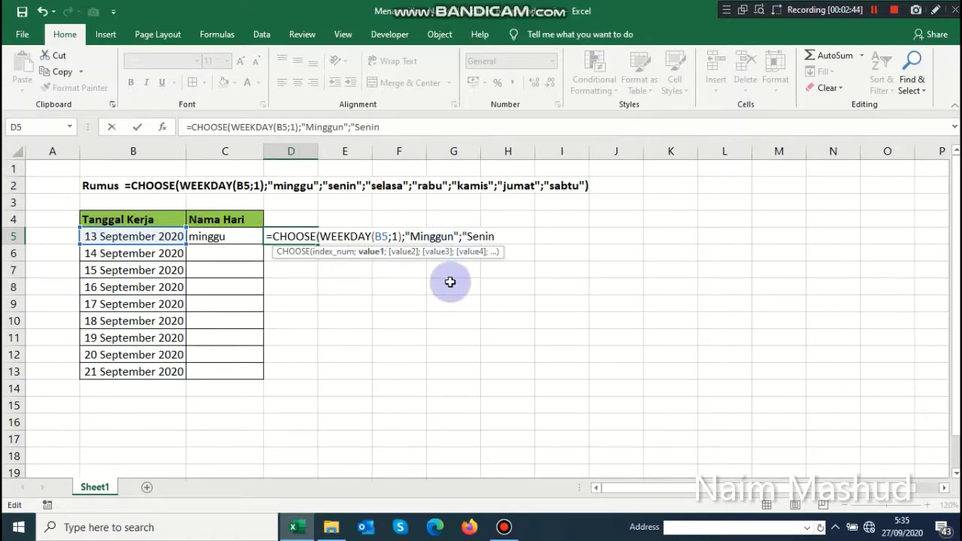
key("BackSpace")
left_click(492, 236)
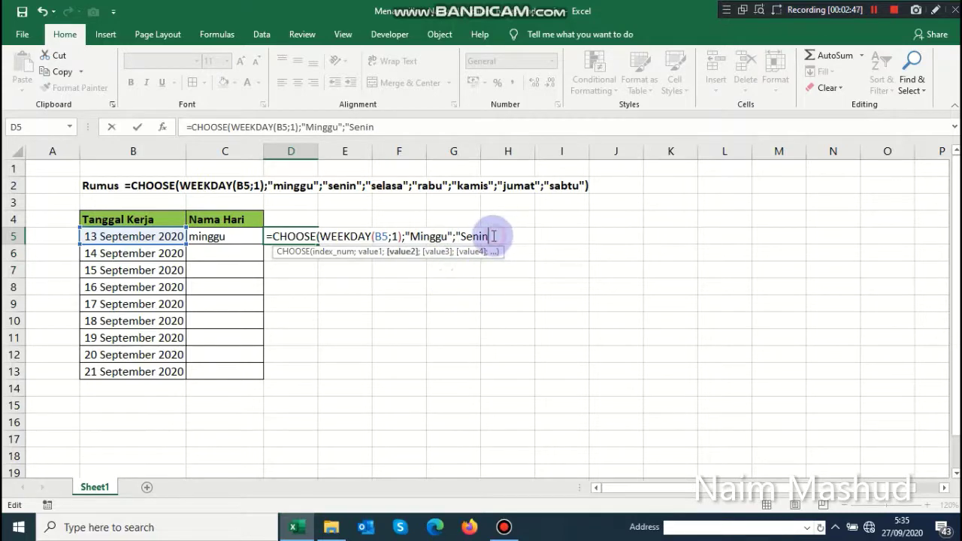
type("\";")
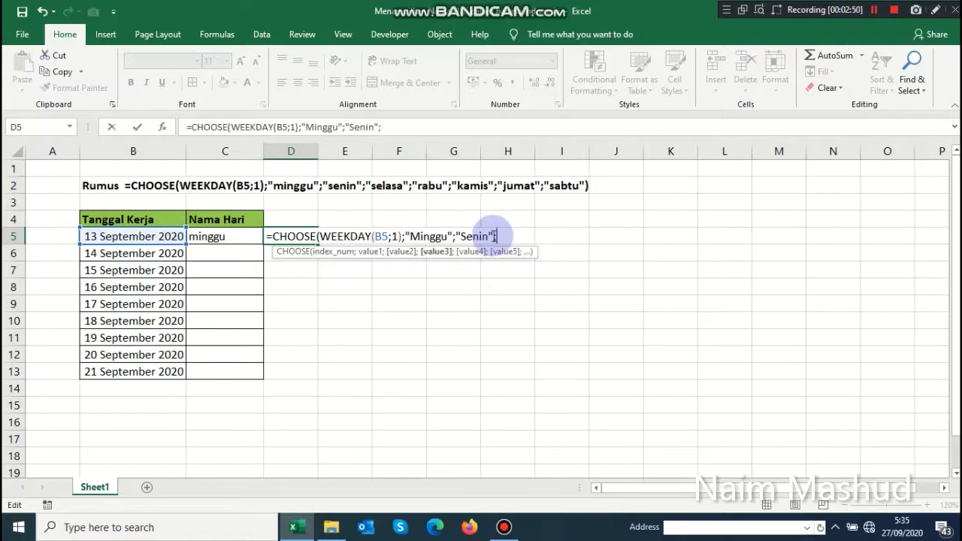
Add the remaining day names selasa, rabu, kamis, jumat and sabtu to the D5 formula, close the parenthesis and try to enter it.
type("\"selasa\";")
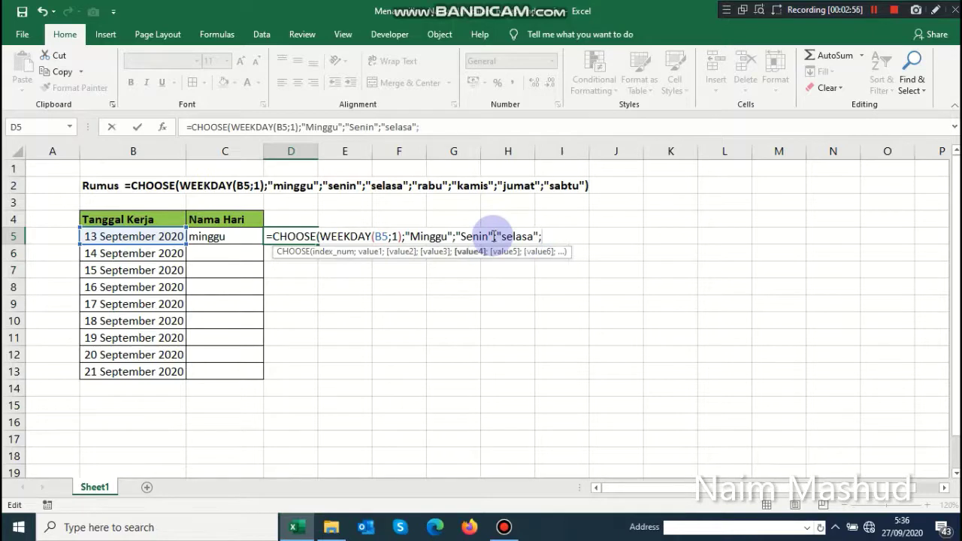
type("\"rabu\";\"")
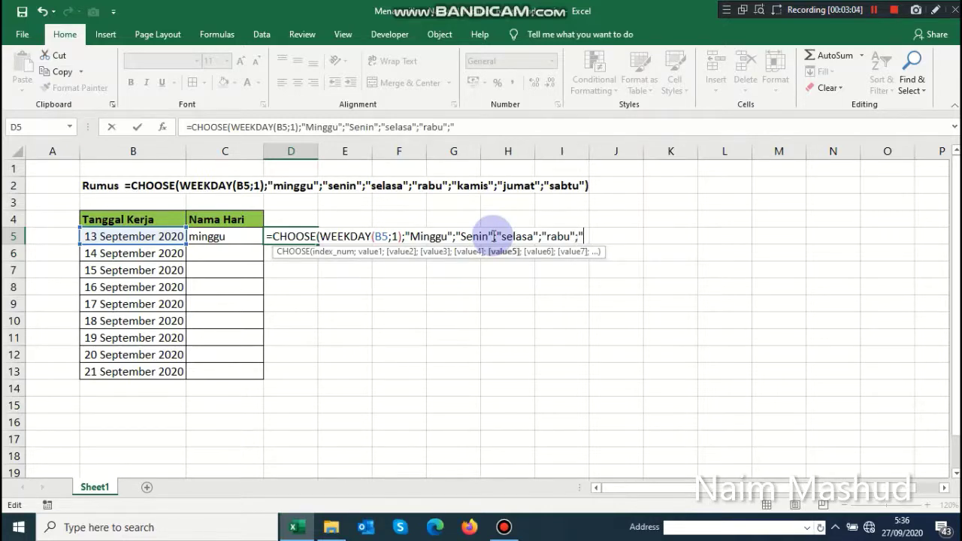
type("kamis;\"")
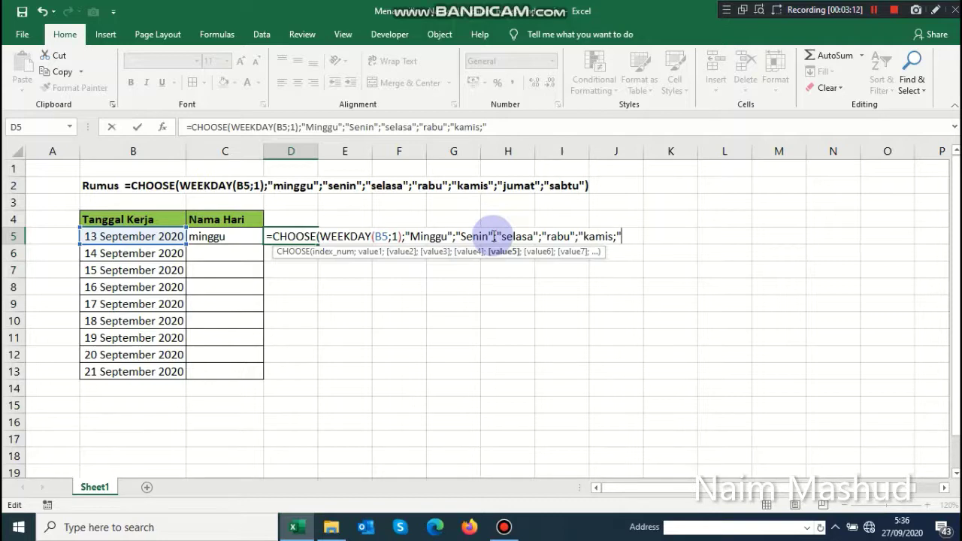
type("jumat\";\"sabu")
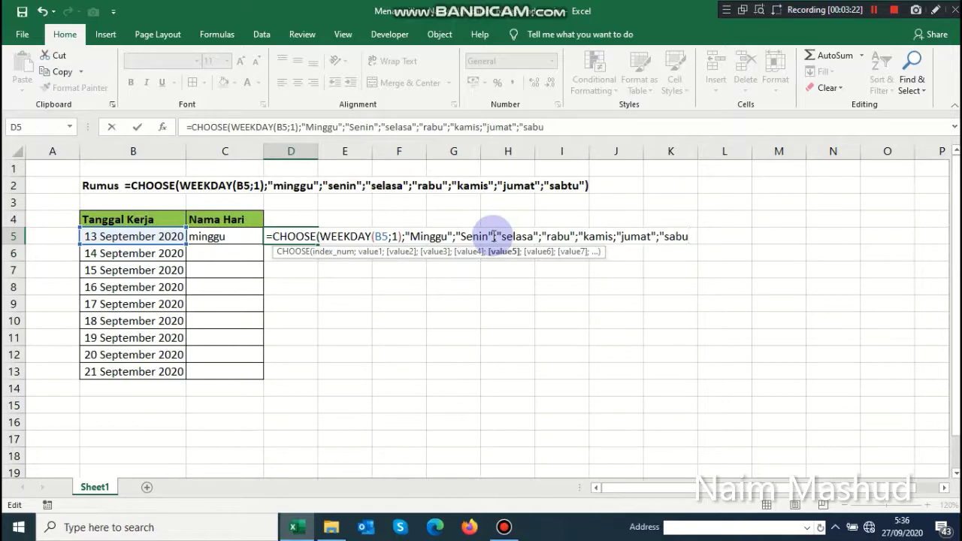
key("BackSpace")
type("tu\")")
key("Return")
key("Return")
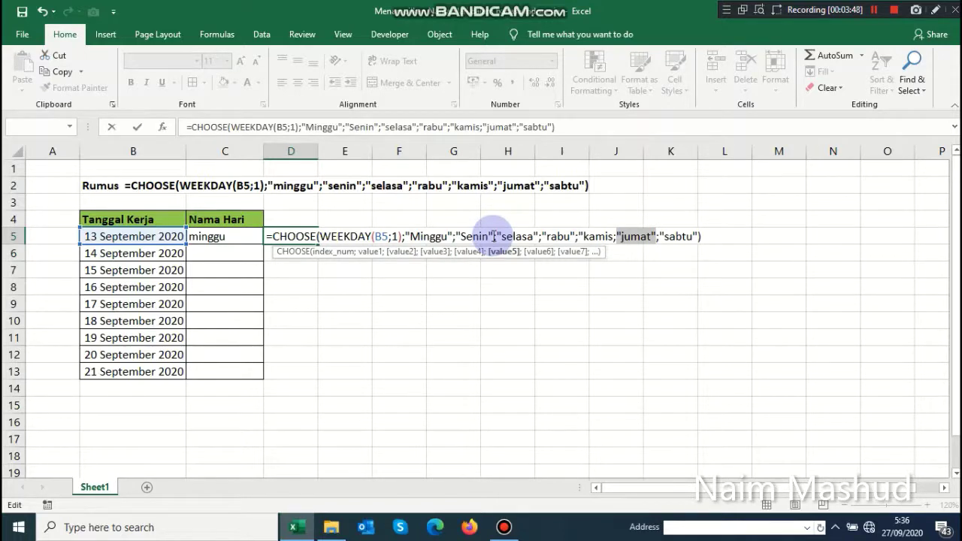
Try to repair the D5 formula by removing and rewriting its jumat value.
left_click(646, 236)
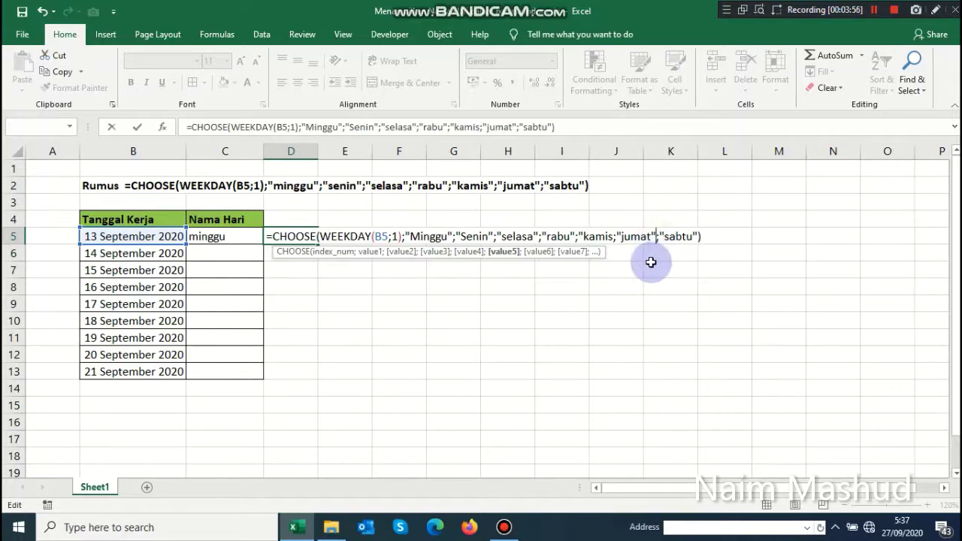
key("BackSpace")
key("BackSpace")
key("BackSpace")
key("BackSpace")
key("BackSpace")
key("BackSpace")
key("BackSpace")
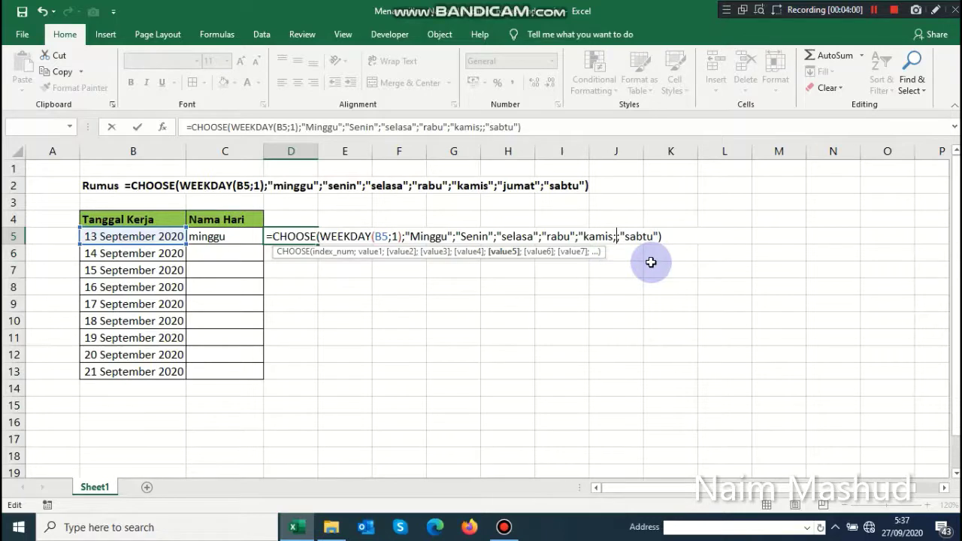
type("\"")
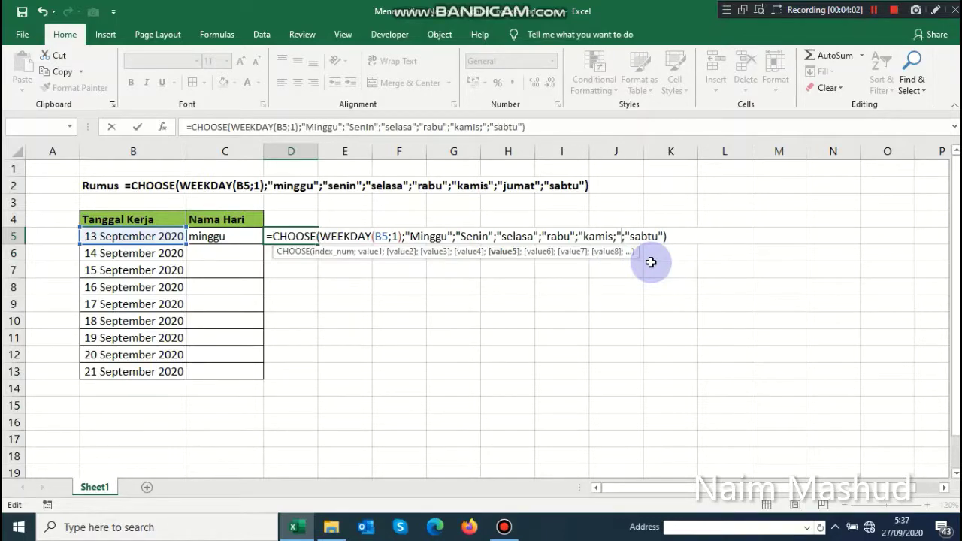
type("jumat")
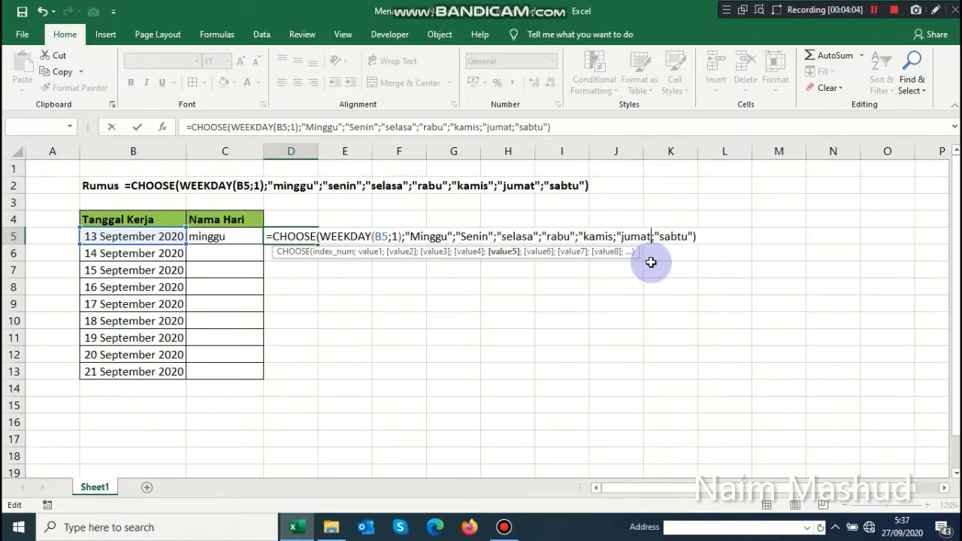
key("Return")
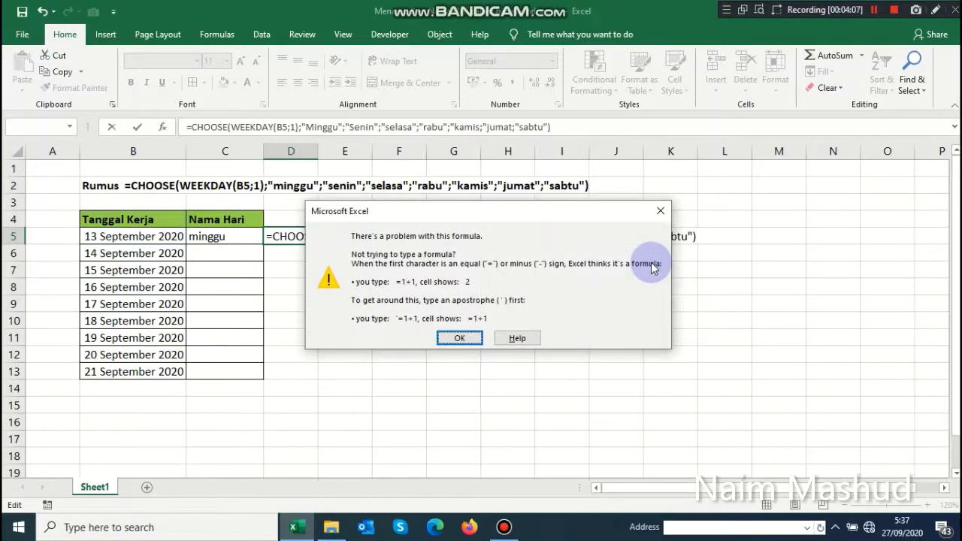
key("Return")
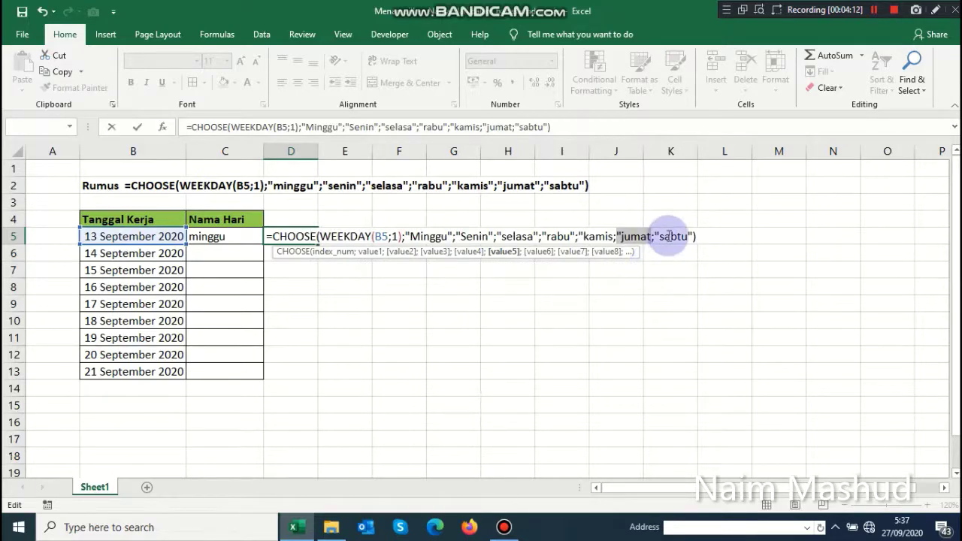
Correct the fifth and sixth values of the D5 formula to "kamis";"Jumat" with complete quotation marks and enter the formula.
key("Delete")
key("BackSpace")
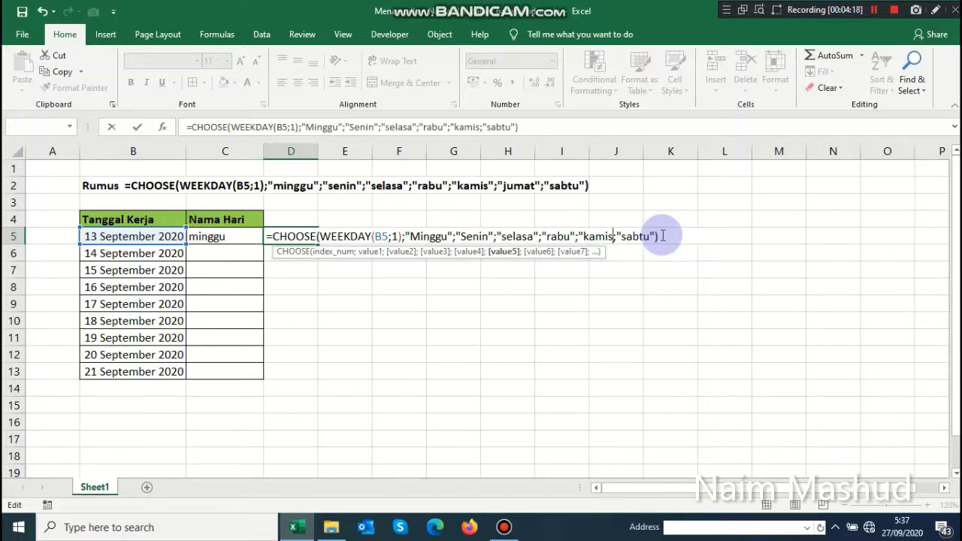
type("\"")
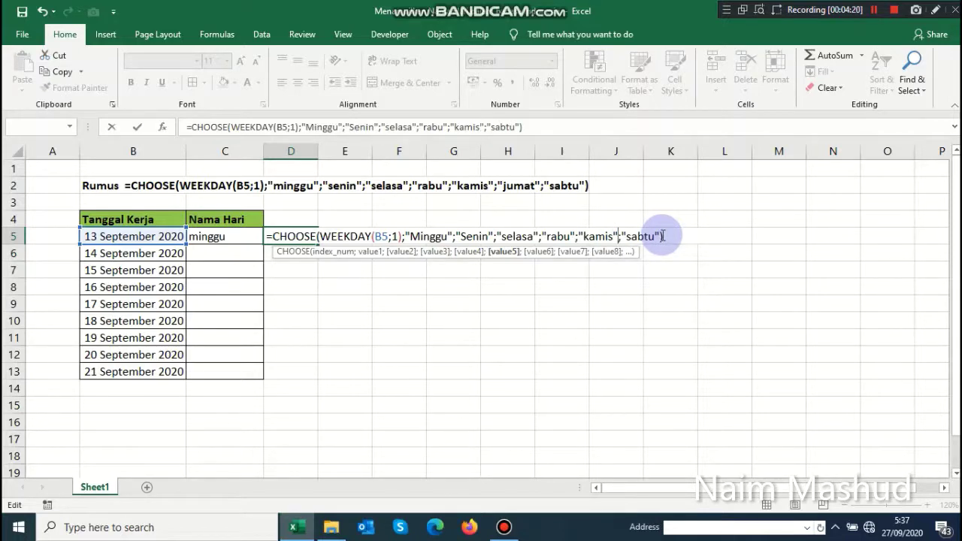
type(";Jumat")
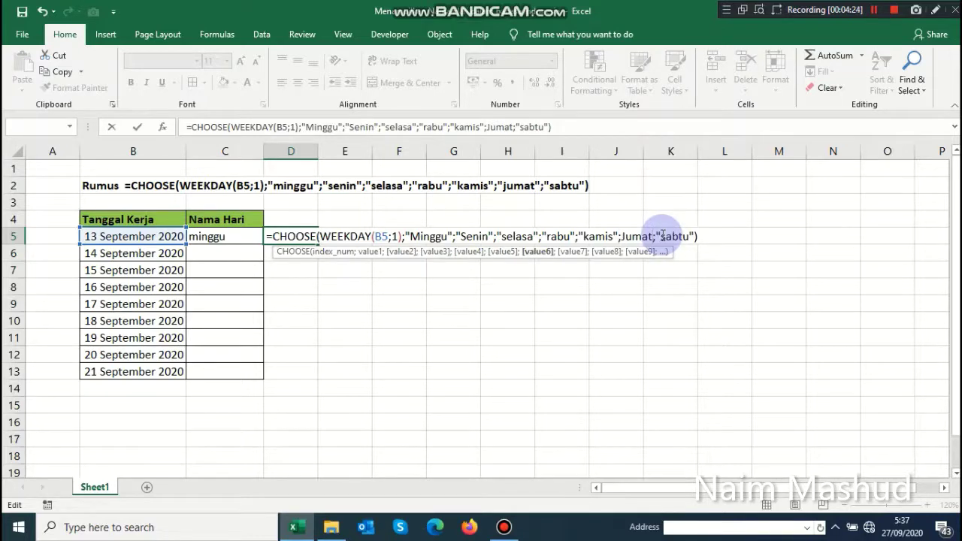
type("\"")
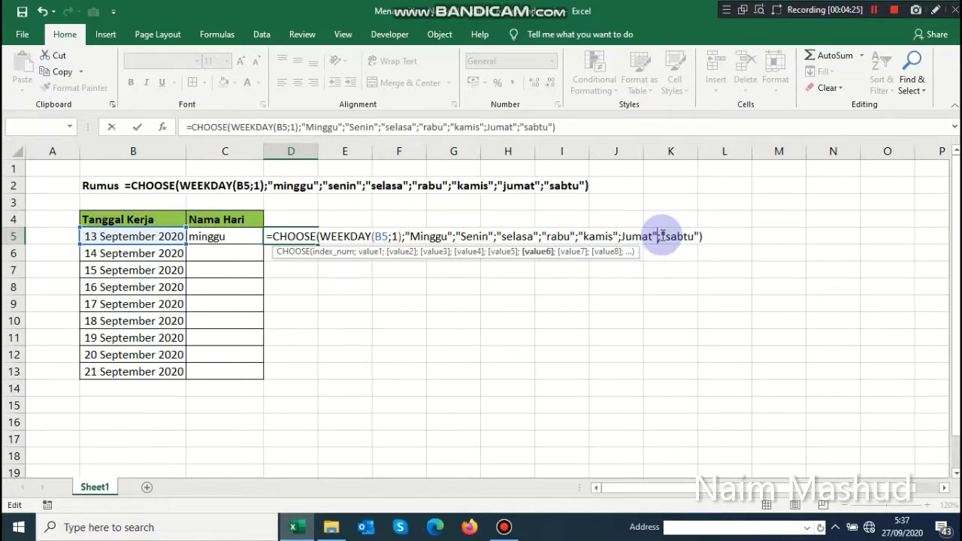
left_click(619, 236)
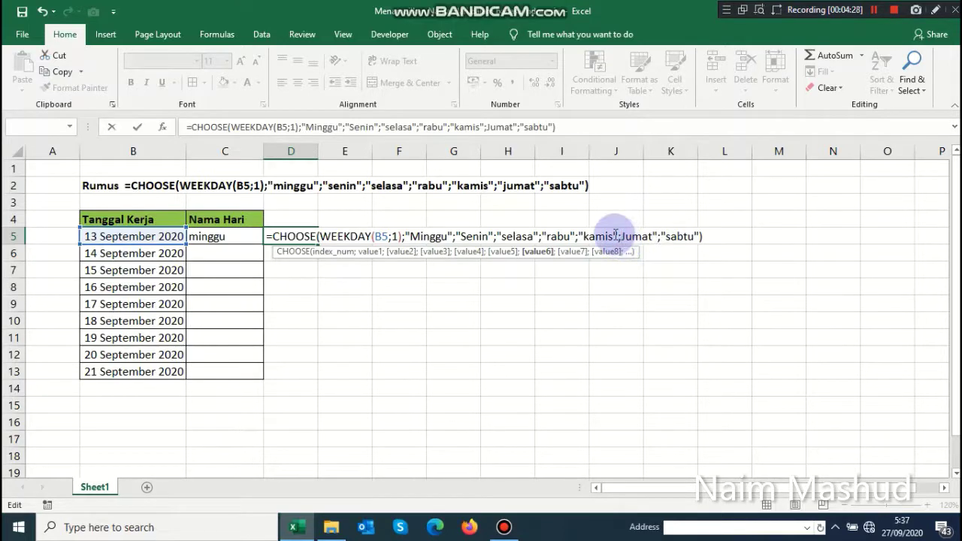
type("\"")
key("Return")
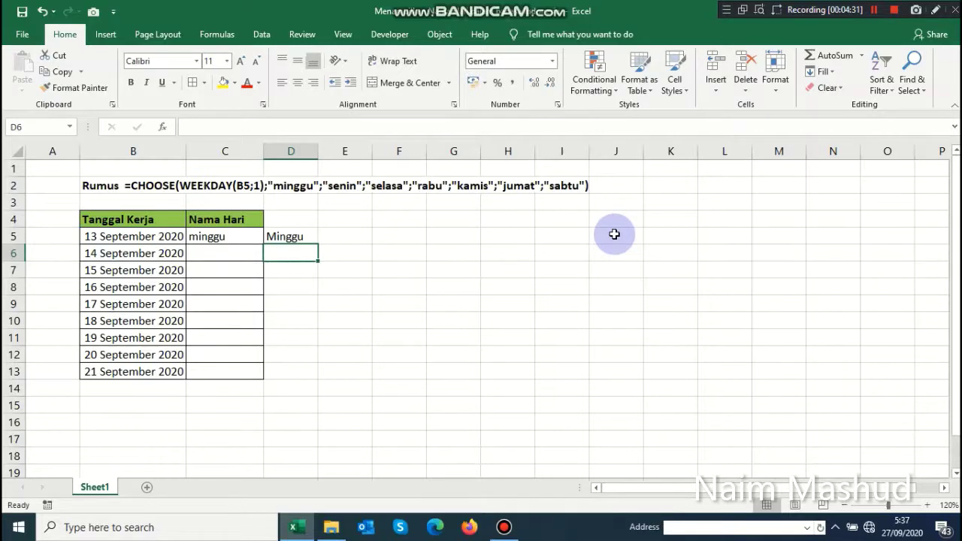
Fill the day-name formula from D5 down to D13.
double_click(305, 239)
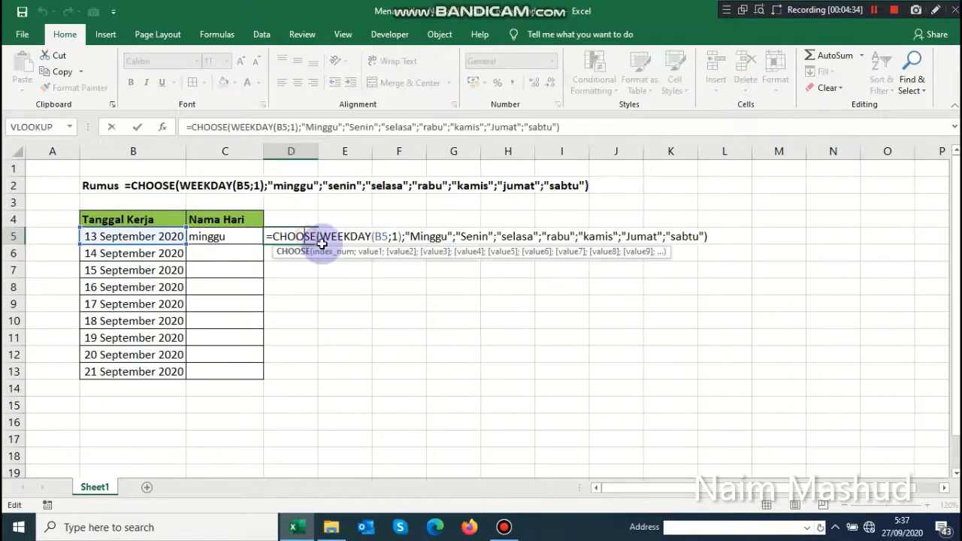
key("Escape")
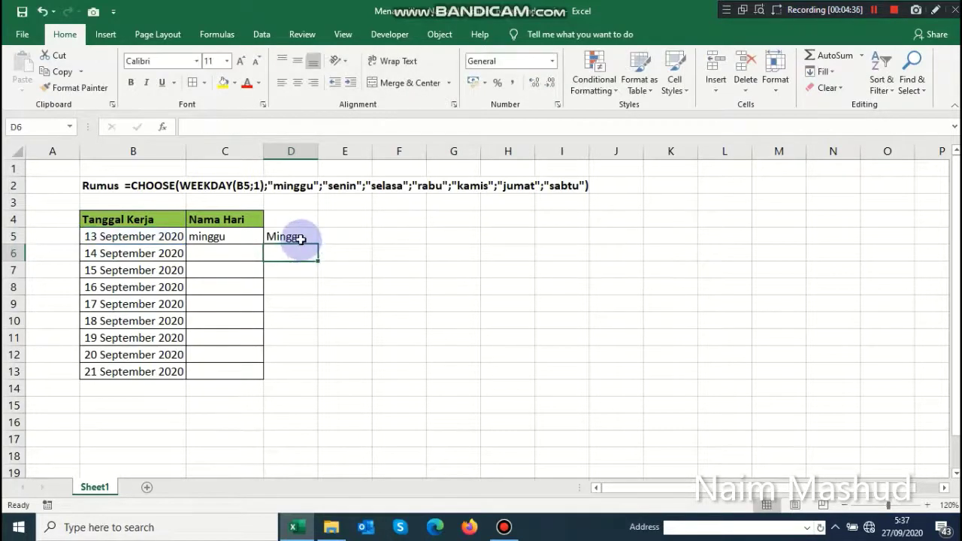
left_click_drag(319, 244, 304, 370)
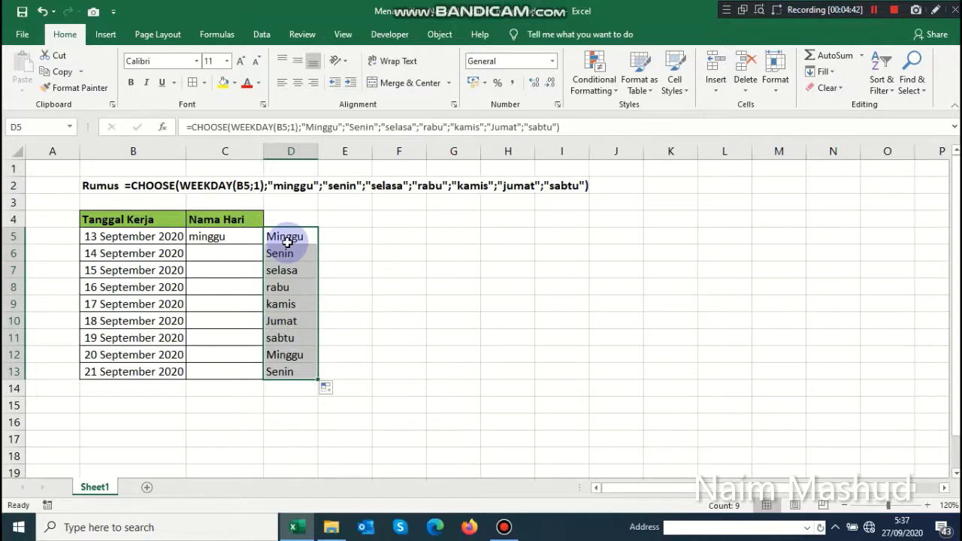
Change the work date in B5 to 9 September 2020.
left_click(133, 238)
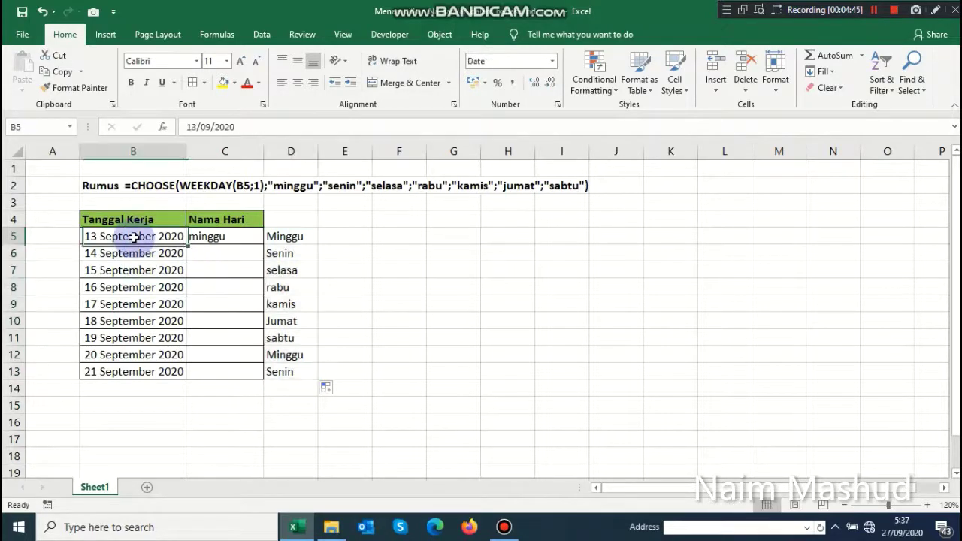
left_click(198, 127)
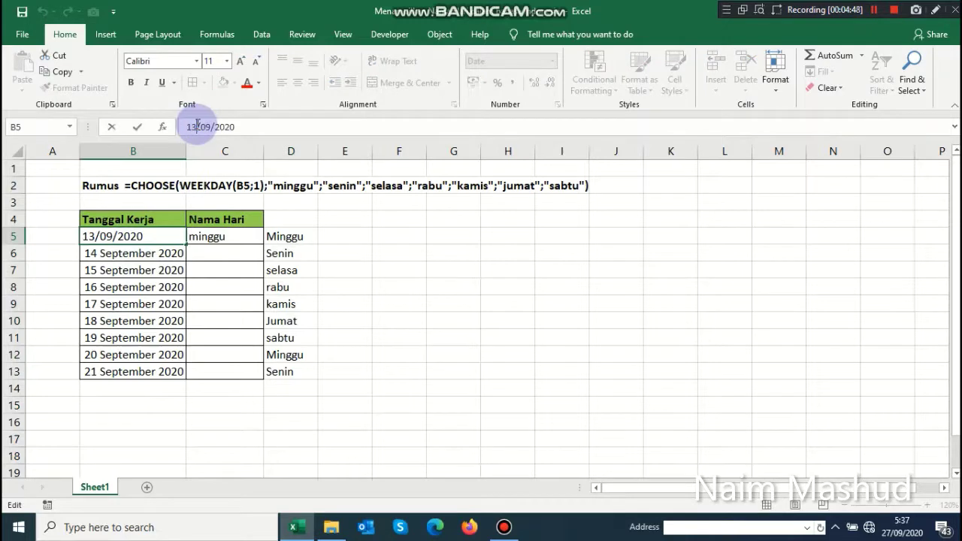
key("BackSpace")
key("BackSpace")
type("9")
key("Return")
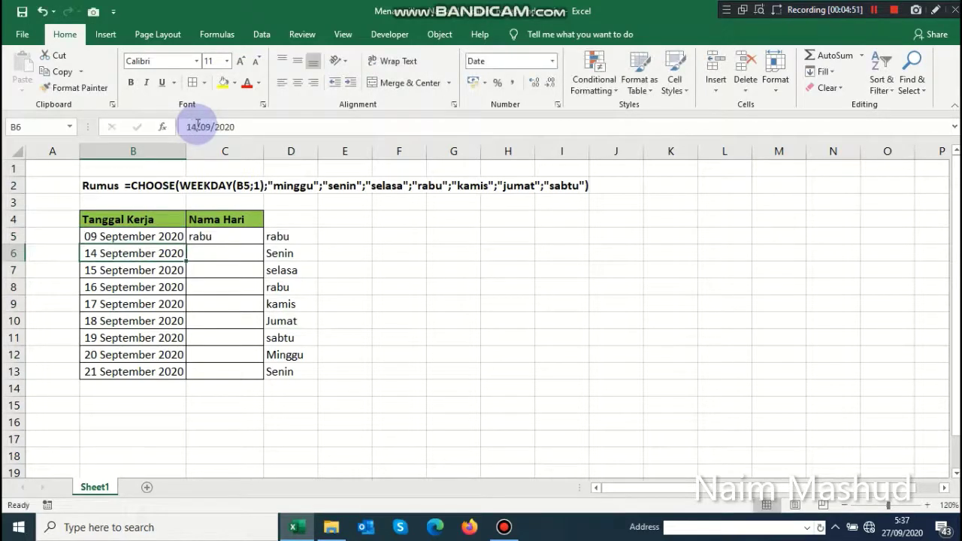
Highlight the date and both day names in B5:D5 with a yellow fill.
left_click(125, 235)
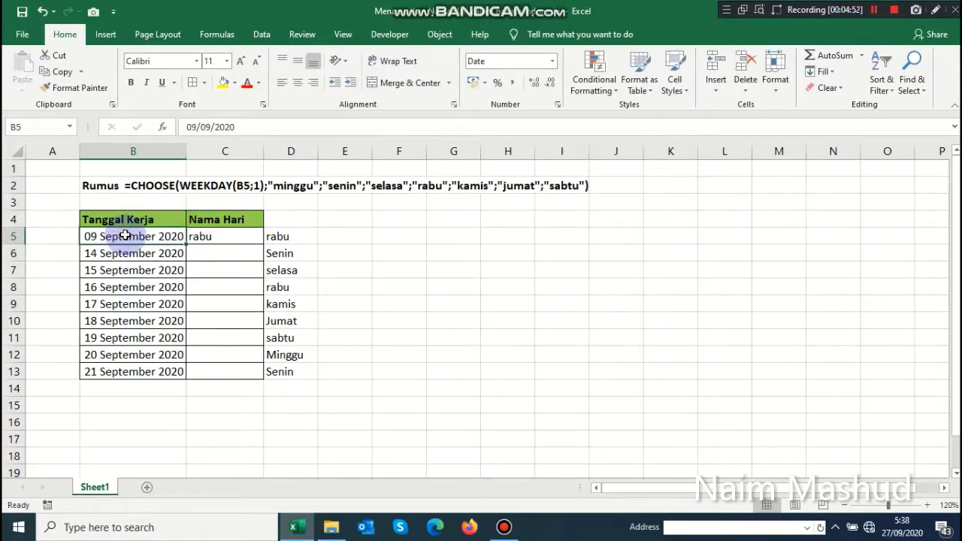
left_click_drag(125, 233, 277, 236)
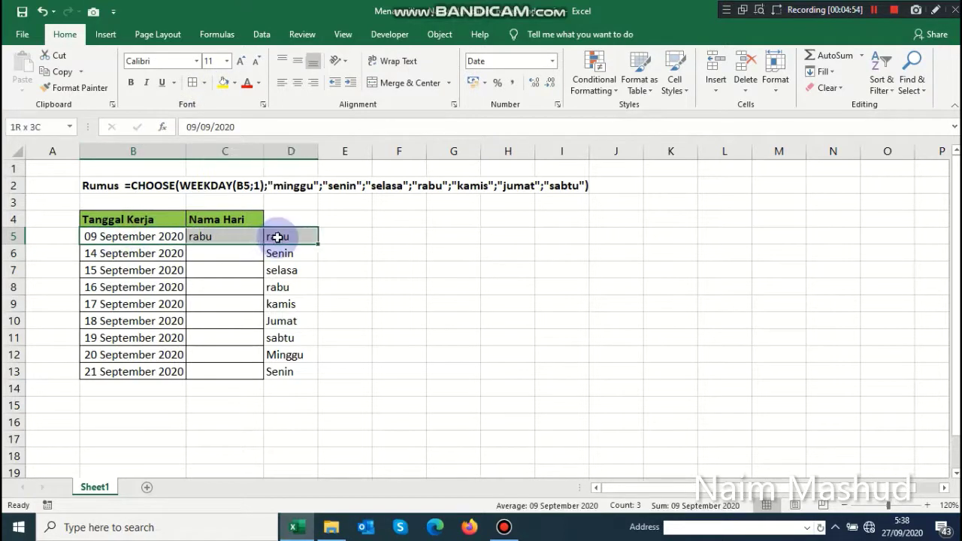
left_click(223, 83)
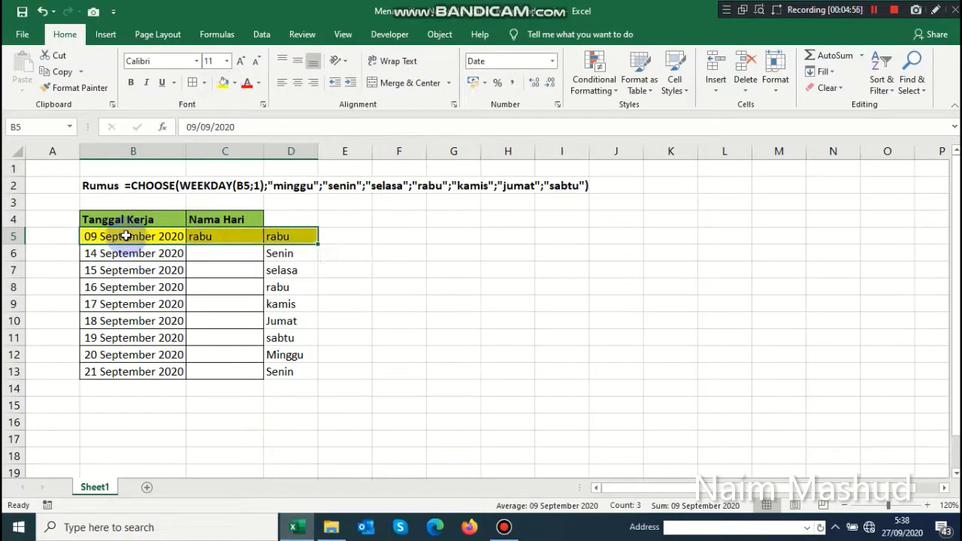
Check the weekday of 9 September 2020 in the system calendar and return to the worksheet.
left_click(895, 526)
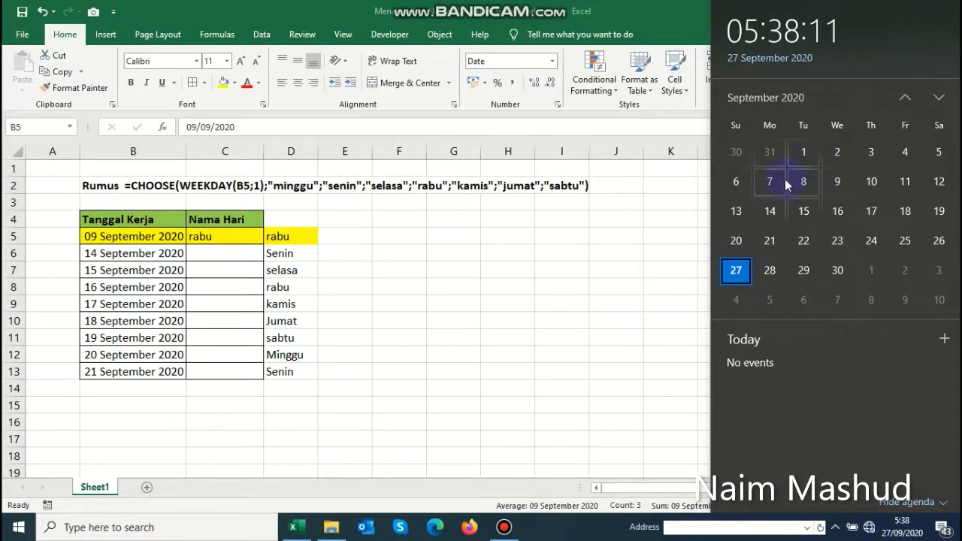
left_click(836, 181)
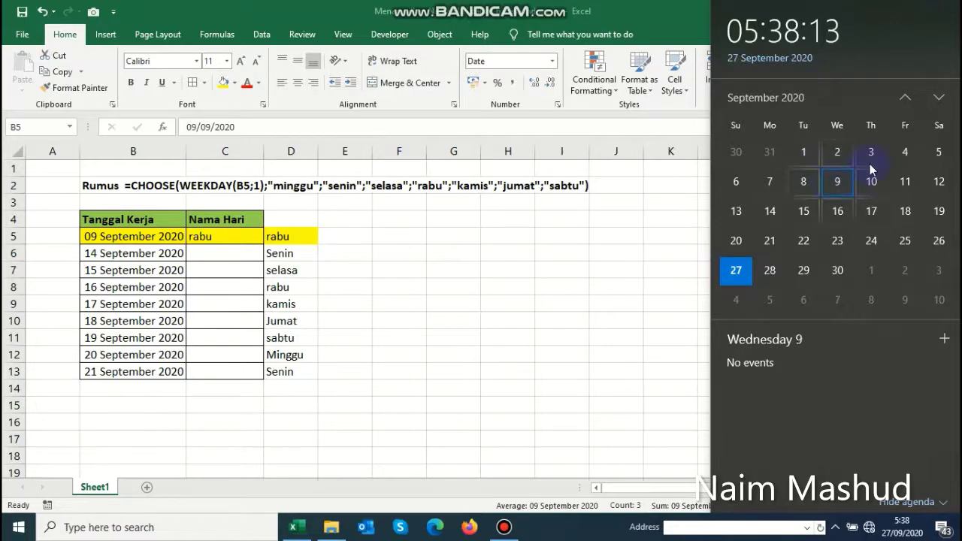
left_click(526, 267)
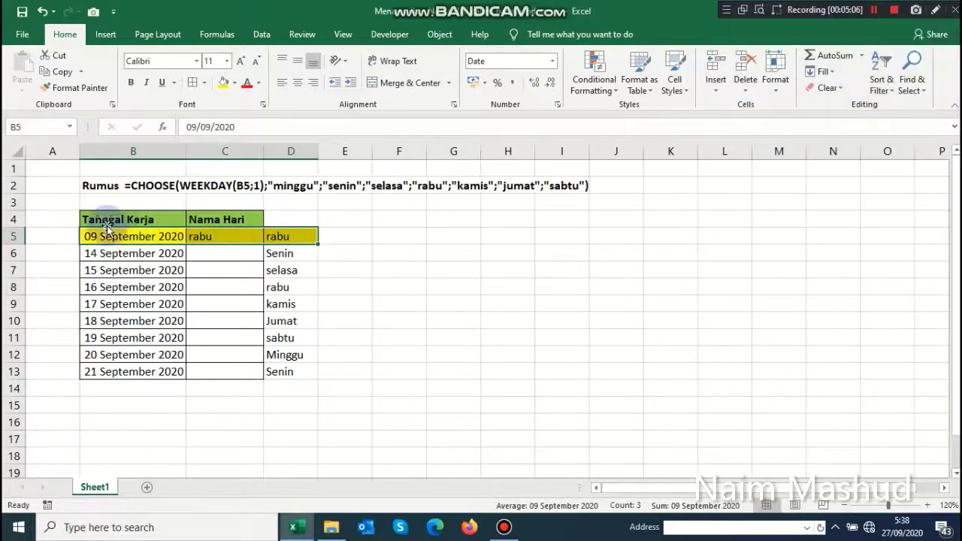
Change the work date in B5 to 9 August 2020.
left_click(211, 127)
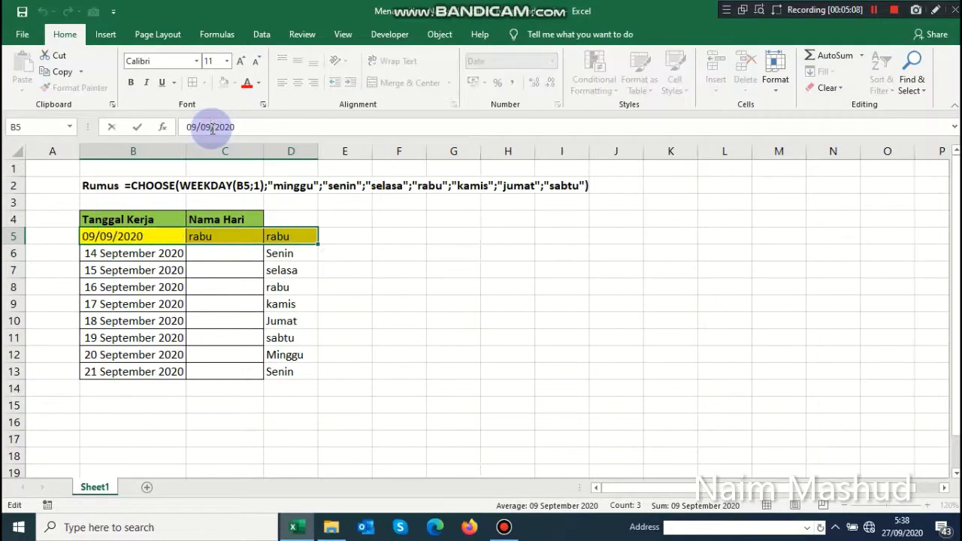
key("BackSpace")
type("8")
key("Return")
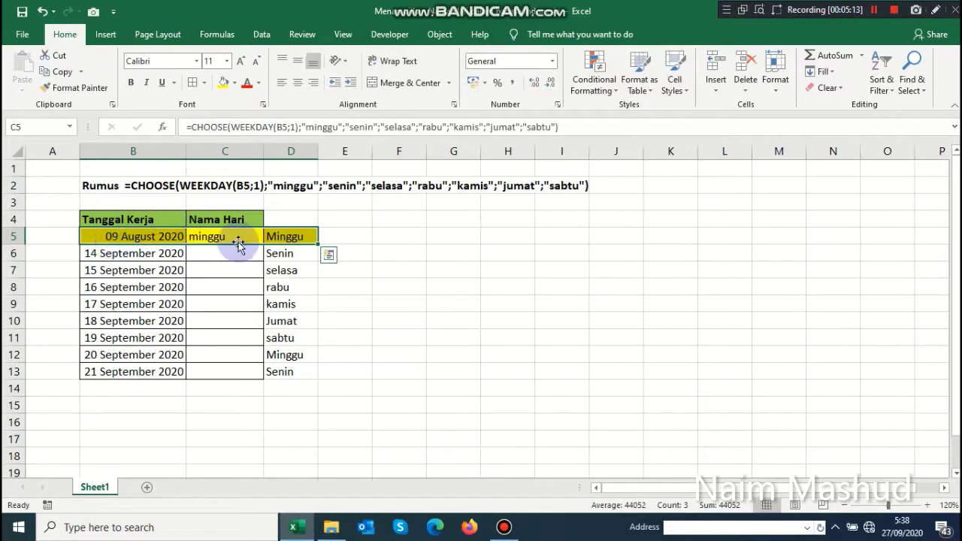
Check the weekday of 9 August 2020 in the system calendar and return to the worksheet.
left_click(902, 526)
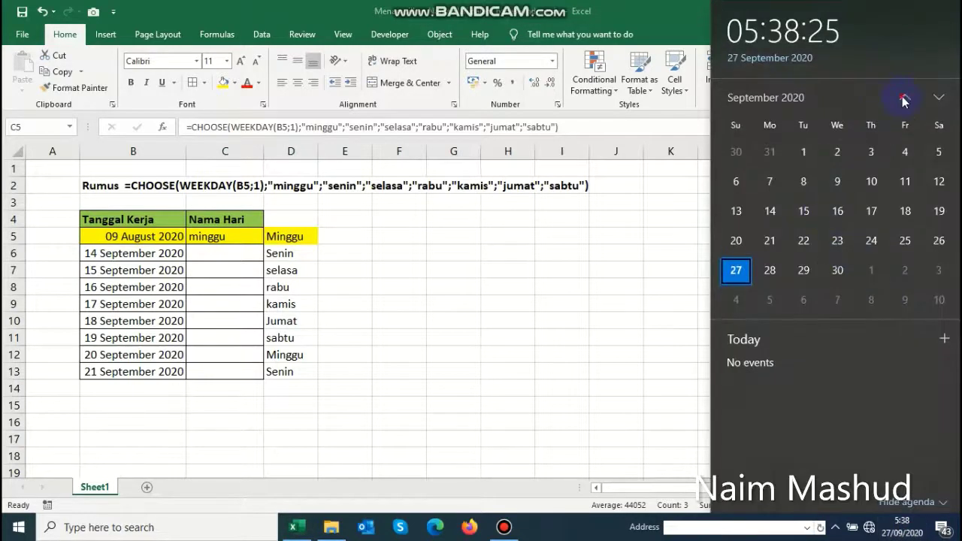
left_click(903, 99)
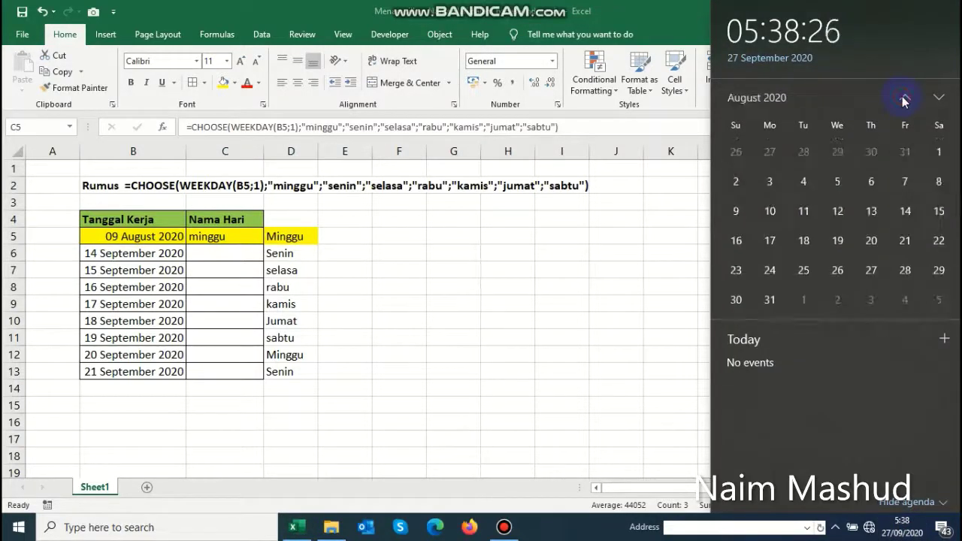
left_click(746, 210)
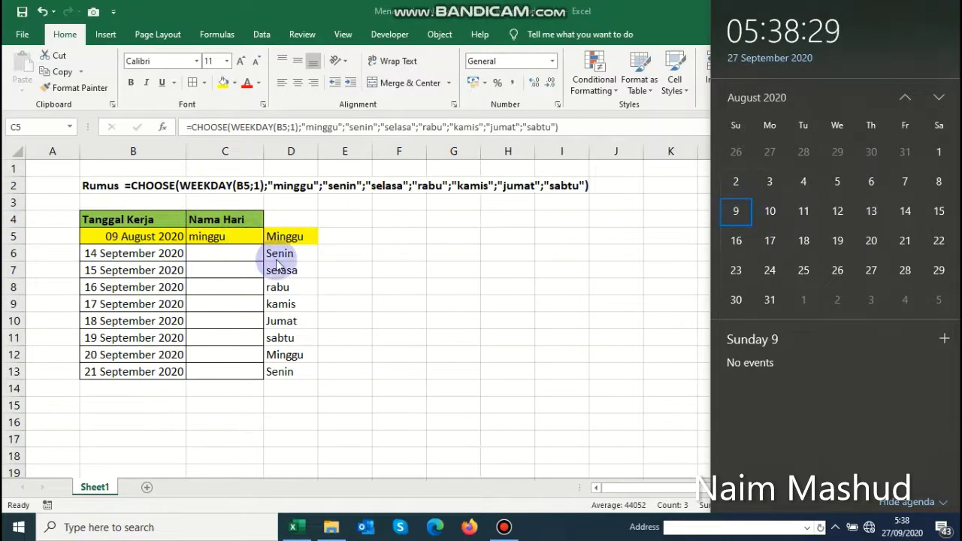
left_click(345, 260)
Examine the CHOOSE and WEEKDAY formulas behind the day names in C5 and D5.
key("F2")
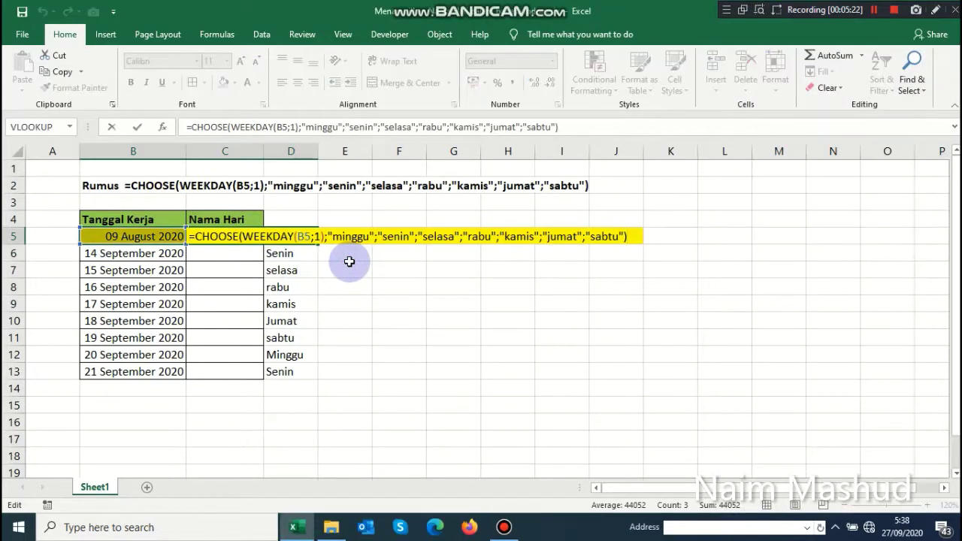
key("Tab")
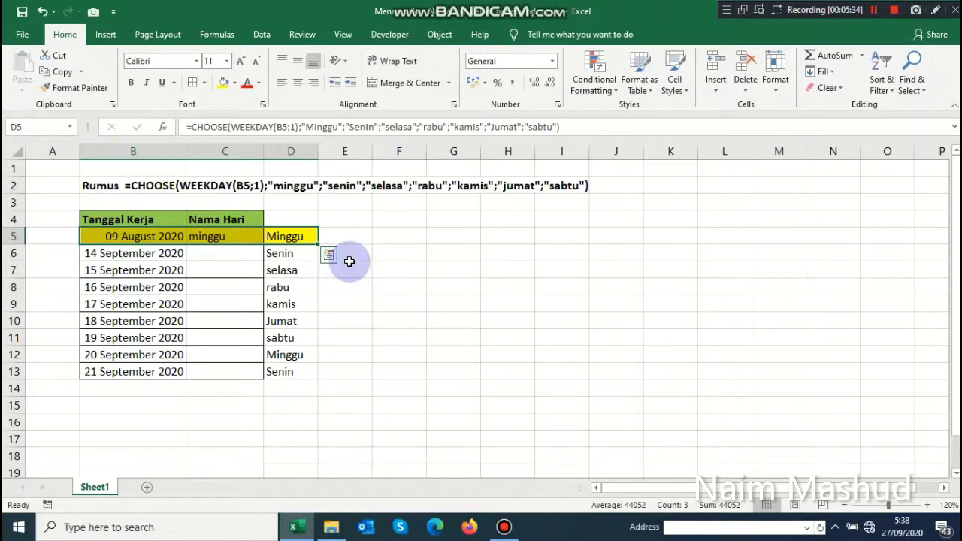
left_click(928, 506)
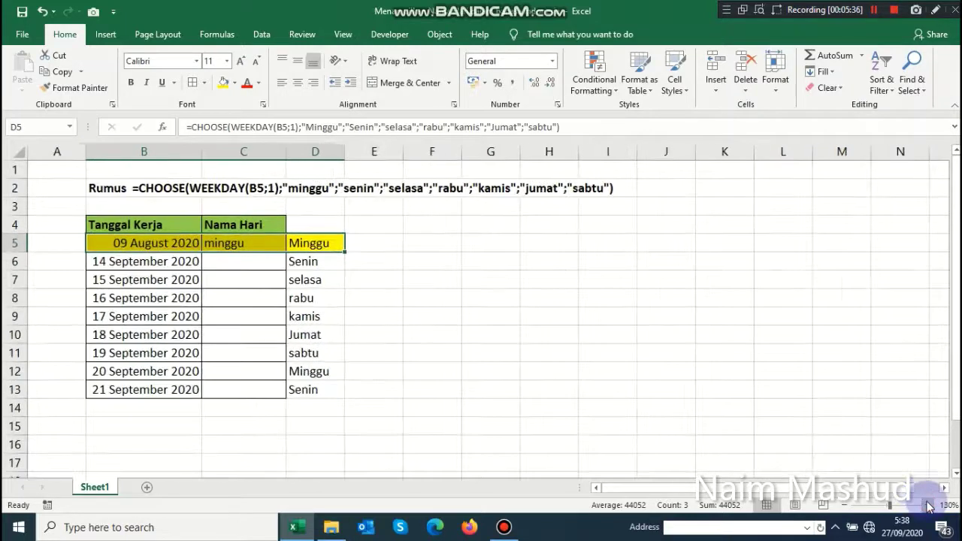
left_click(928, 506)
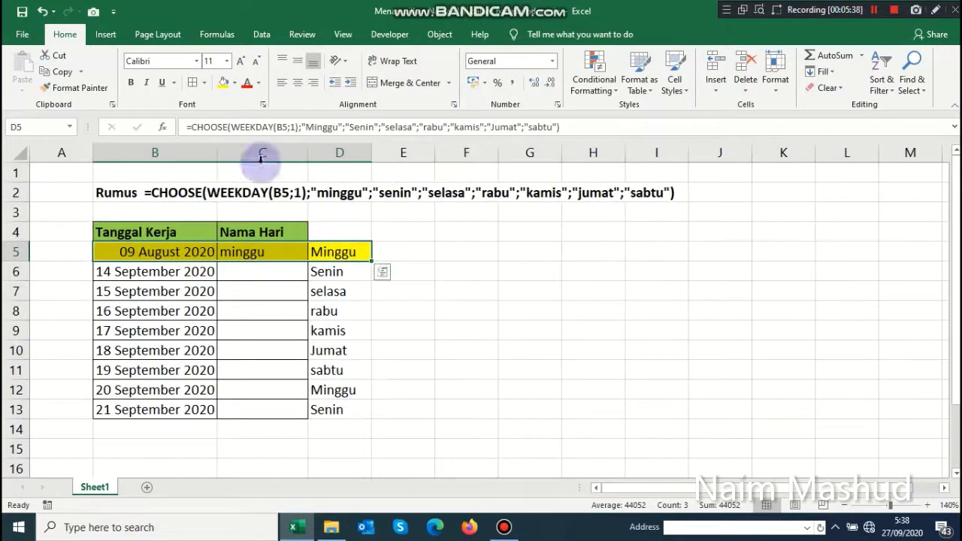